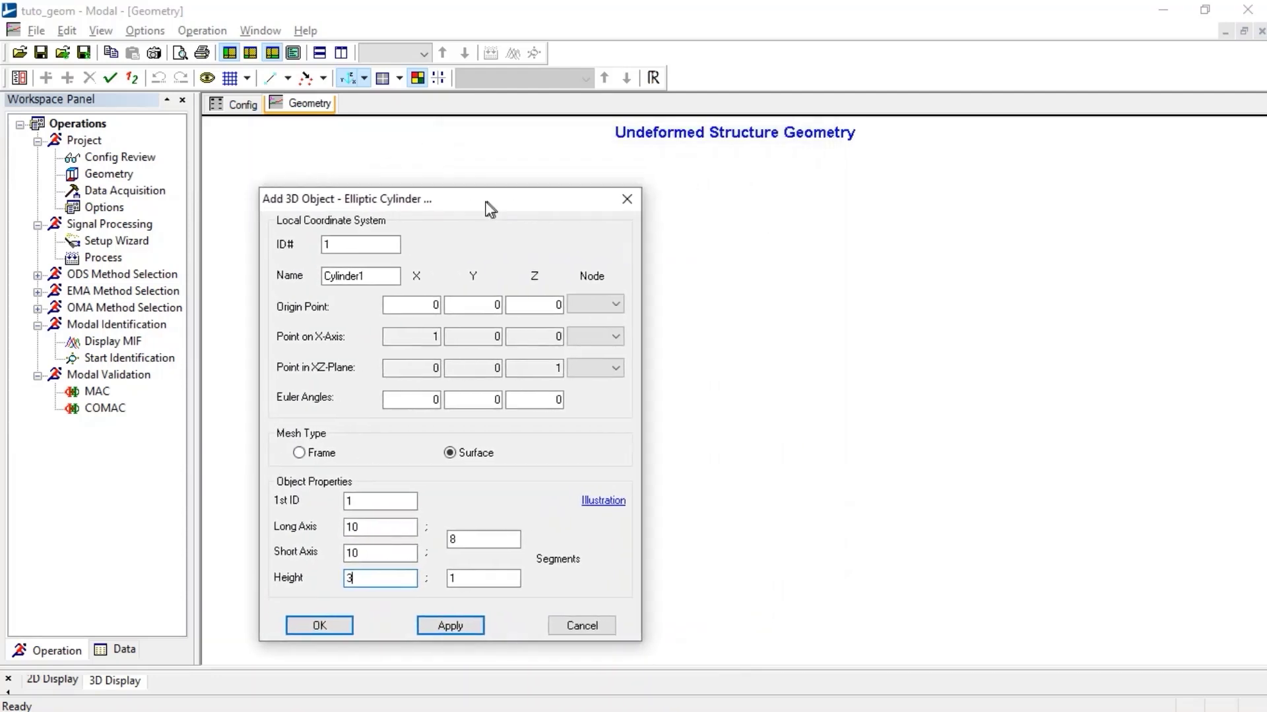
- Apply the elliptic cylinder with Height Segments set to 2, then begin renaming it
{"action": "left_click", "coordinate": [434, 626]}
{"action": "left_click_drag", "start_coordinate": [459, 212], "coordinate": [333, 200]}
{"action": "double_click", "coordinate": [317, 566]}
{"action": "type", "text": "2"}
{"action": "left_click", "coordinate": [300, 614]}
{"action": "double_click", "coordinate": [188, 264]}
{"action": "type", "text": "Be"}
- Confirm the cylinder and start adding an elliptic disc shape
{"action": "left_click", "coordinate": [190, 615]}
{"action": "left_click", "coordinate": [288, 79]}
{"action": "left_click", "coordinate": [316, 213]}
{"action": "left_click_drag", "start_coordinate": [573, 148], "coordinate": [248, 171]}
{"action": "left_click", "coordinate": [682, 392]}
- Name the disc upper_disc with axes 10 and 10 and 4 segments, and apply it
{"action": "left_click_drag", "start_coordinate": [220, 246], "coordinate": [186, 249]}
{"action": "type", "text": "upper"}
{"action": "left_click", "coordinate": [243, 518]}
{"action": "double_click", "coordinate": [243, 518]}
{"action": "type", "text": "10"}
{"action": "double_click", "coordinate": [216, 545]}
{"action": "type", "text": "10"}
{"action": "double_click", "coordinate": [320, 530]}
{"action": "type", "text": "4"}
{"action": "left_click", "coordinate": [313, 586]}
{"action": "mouse_move", "coordinate": [460, 468]}
- Confirm the disc, view it from above, and delete its centre node in node-selection mode
{"action": "left_click", "coordinate": [191, 586]}
{"action": "left_click_drag", "start_coordinate": [693, 565], "coordinate": [708, 447]}
{"action": "left_click_drag", "start_coordinate": [732, 267], "coordinate": [667, 517]}
{"action": "left_click", "coordinate": [322, 78]}
{"action": "left_click", "coordinate": [328, 101]}
{"action": "key", "text": "Delete"}
- Delete the six inner-ring nodes of the disc one by one
{"action": "left_click", "coordinate": [684, 365]}
{"action": "key", "text": "Delete"}
{"action": "left_click", "coordinate": [703, 341]}
{"action": "key", "text": "Delete"}
{"action": "left_click", "coordinate": [741, 334]}
{"action": "key", "text": "Delete"}
{"action": "left_click", "coordinate": [776, 347]}
{"action": "key", "text": "Delete"}
{"action": "left_click", "coordinate": [785, 374]}
{"action": "key", "text": "Delete"}
{"action": "left_click", "coordinate": [767, 398]}
{"action": "key", "text": "Delete"}
{"action": "key", "text": "Delete"}
- Show node numbers on the model and run Validity Check to merge the repeated nodes
{"action": "left_click_drag", "start_coordinate": [674, 456], "coordinate": [712, 445]}
{"action": "right_click", "coordinate": [529, 509]}
{"action": "left_click", "coordinate": [607, 638]}
{"action": "left_click_drag", "start_coordinate": [628, 518], "coordinate": [617, 480]}
{"action": "scroll", "coordinate": [617, 480], "scroll_direction": "up", "scroll_amount": 5}
{"action": "scroll", "coordinate": [499, 507], "scroll_direction": "up", "scroll_amount": 1}
{"action": "left_click", "coordinate": [110, 78]}
{"action": "left_click", "coordinate": [701, 405]}
{"action": "scroll", "coordinate": [522, 485], "scroll_direction": "down", "scroll_amount": 5}
- Tile the geometry beside the node coordinate table and renumber the nodes 1–40
{"action": "left_click", "coordinate": [337, 56]}
{"action": "left_click", "coordinate": [960, 647]}
{"action": "scroll", "coordinate": [820, 368], "scroll_direction": "down", "scroll_amount": 5}
{"action": "left_click", "coordinate": [134, 79]}
{"action": "left_click_drag", "start_coordinate": [1252, 343], "coordinate": [1253, 508]}
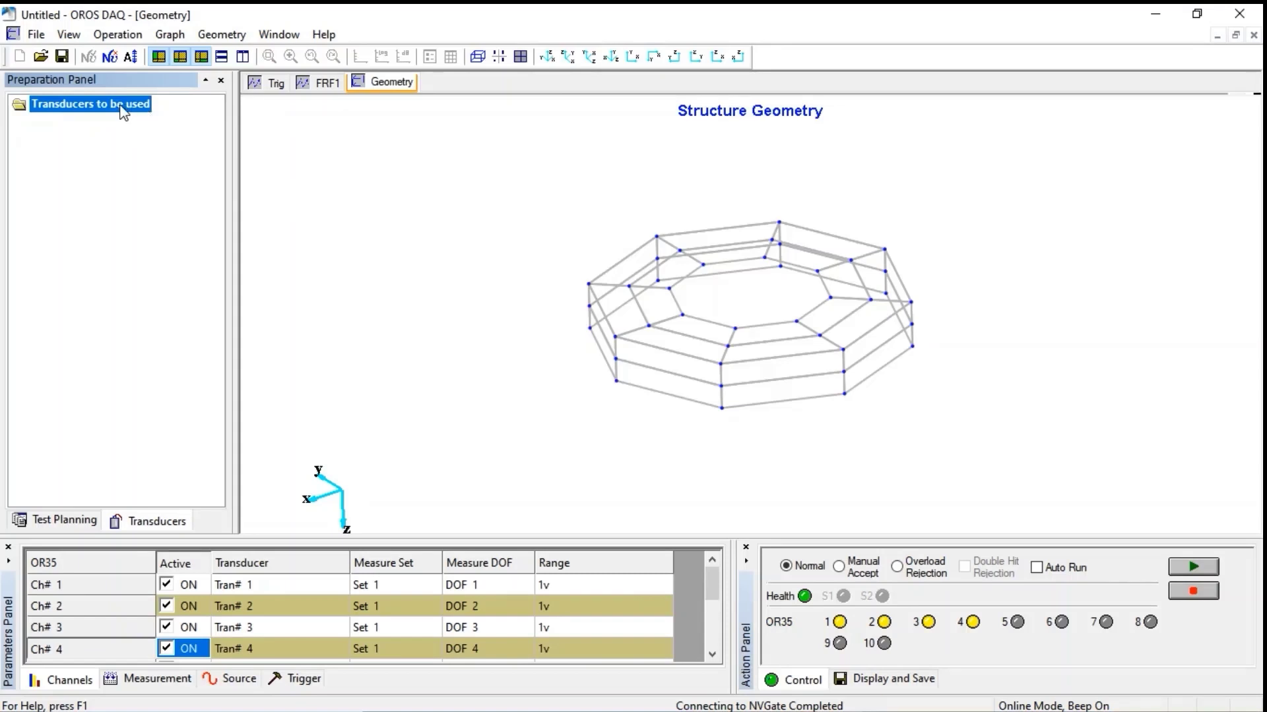
- Load the TriAcc1_1 and TriAcc1_2 transducers from the database into the transducer list
{"action": "right_click", "coordinate": [122, 111]}
{"action": "left_click", "coordinate": [148, 147]}
{"action": "left_click", "coordinate": [652, 237]}
{"action": "left_click", "coordinate": [515, 332]}
{"action": "left_click", "coordinate": [563, 469]}
{"action": "left_click", "coordinate": [672, 233]}
{"action": "left_click", "coordinate": [536, 348]}
{"action": "left_click", "coordinate": [554, 465]}
- Add the Acc_ref1 and Force transducers, close the list, and move to Test Planning
{"action": "left_click", "coordinate": [673, 233]}
{"action": "left_click", "coordinate": [526, 276]}
{"action": "left_click", "coordinate": [565, 467]}
{"action": "left_click", "coordinate": [638, 236]}
{"action": "left_click", "coordinate": [543, 472]}
{"action": "left_click", "coordinate": [554, 515]}
{"action": "left_click", "coordinate": [80, 521]}
- In Set Sequence, add reference DOFs 1+X and 16+X, plus 16 pointing -Z
{"action": "right_click", "coordinate": [97, 117]}
{"action": "left_click", "coordinate": [142, 121]}
{"action": "left_click", "coordinate": [700, 270]}
{"action": "left_click", "coordinate": [701, 273]}
{"action": "left_click", "coordinate": [552, 211]}
{"action": "left_click", "coordinate": [715, 264]}
{"action": "left_click", "coordinate": [709, 241]}
{"action": "left_click", "coordinate": [706, 320]}
- Batch-add 24 roving DOFs in -X, starting at node 1, after trimming the label
{"action": "left_click", "coordinate": [685, 490]}
{"action": "key", "text": "Tab"}
{"action": "type", "text": "24"}
{"action": "left_click", "coordinate": [686, 440]}
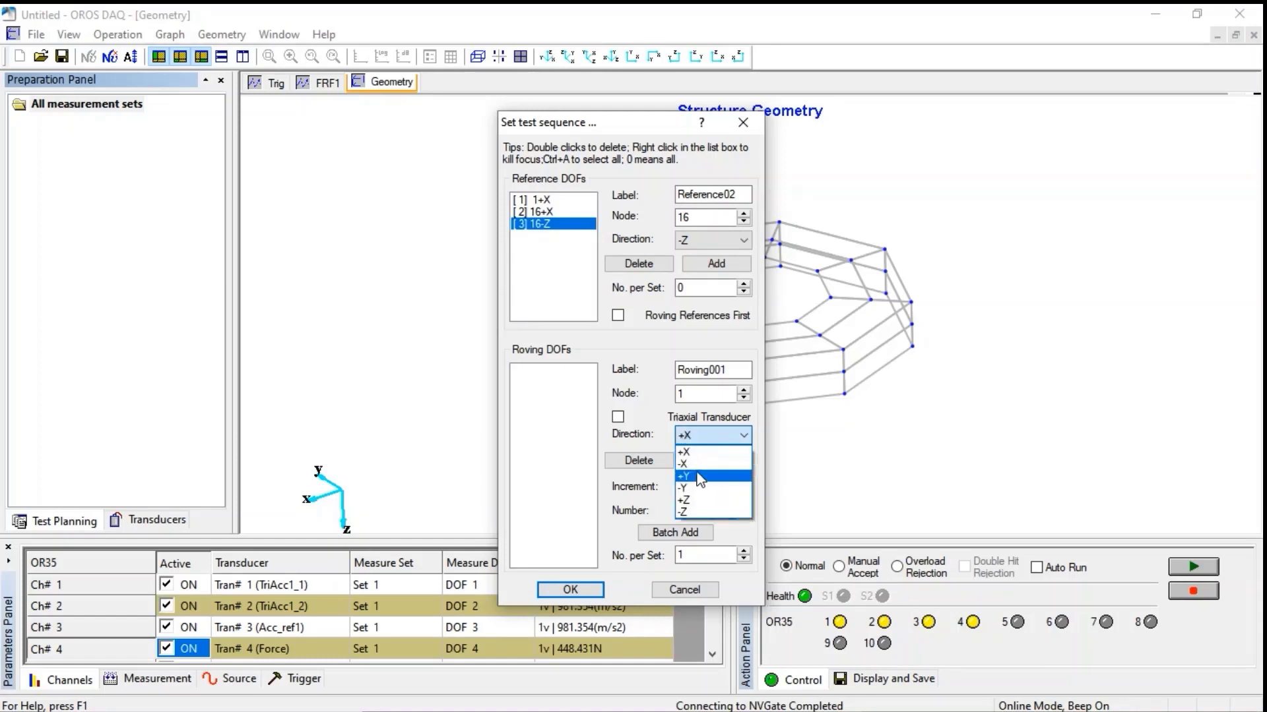
{"action": "left_click", "coordinate": [699, 460]}
{"action": "key", "text": "Tab"}
{"action": "key", "text": "Tab"}
{"action": "key", "text": "Tab"}
{"action": "key", "text": "Tab"}
{"action": "left_click_drag", "start_coordinate": [728, 370], "coordinate": [690, 369]}
{"action": "key", "text": "BackSpace"}
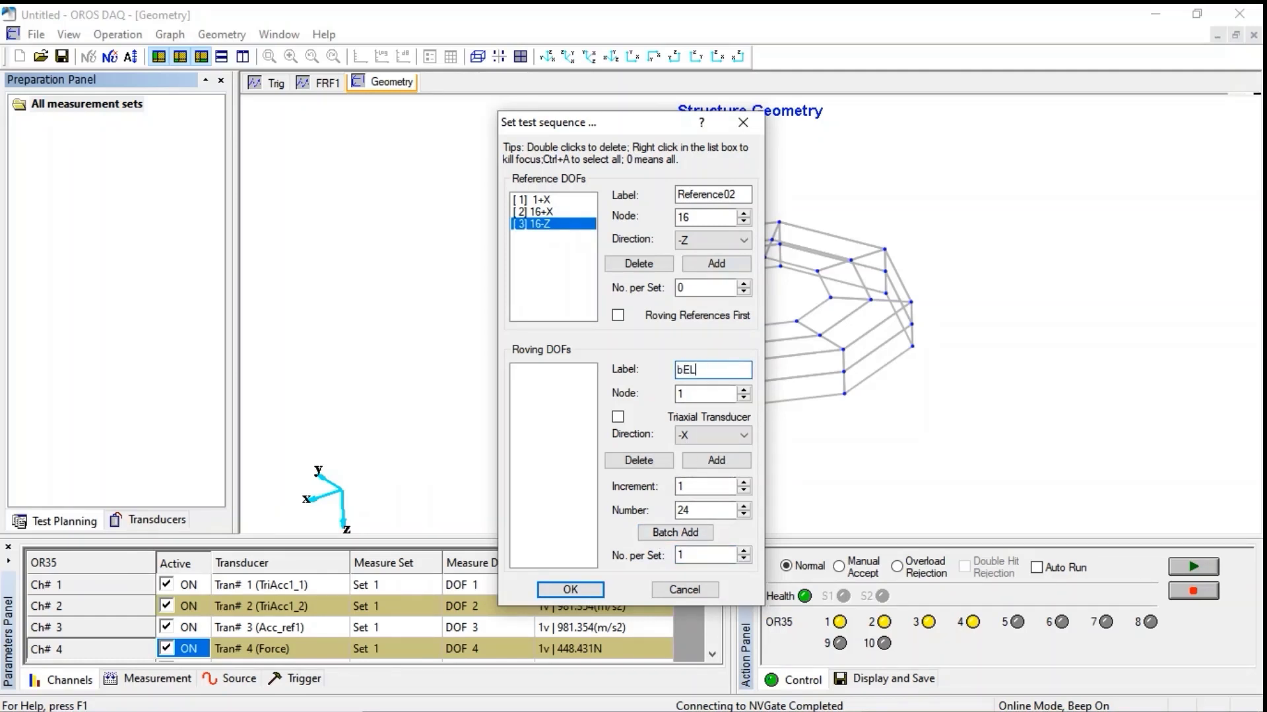
{"action": "left_click", "coordinate": [675, 537]}
- Batch-add nodes 25–40 as roving DOFs in +Z labelled UPPER&
{"action": "left_click", "coordinate": [686, 395]}
{"action": "left_click", "coordinate": [690, 511]}
{"action": "type", "text": "1"}
{"action": "left_click", "coordinate": [703, 439]}
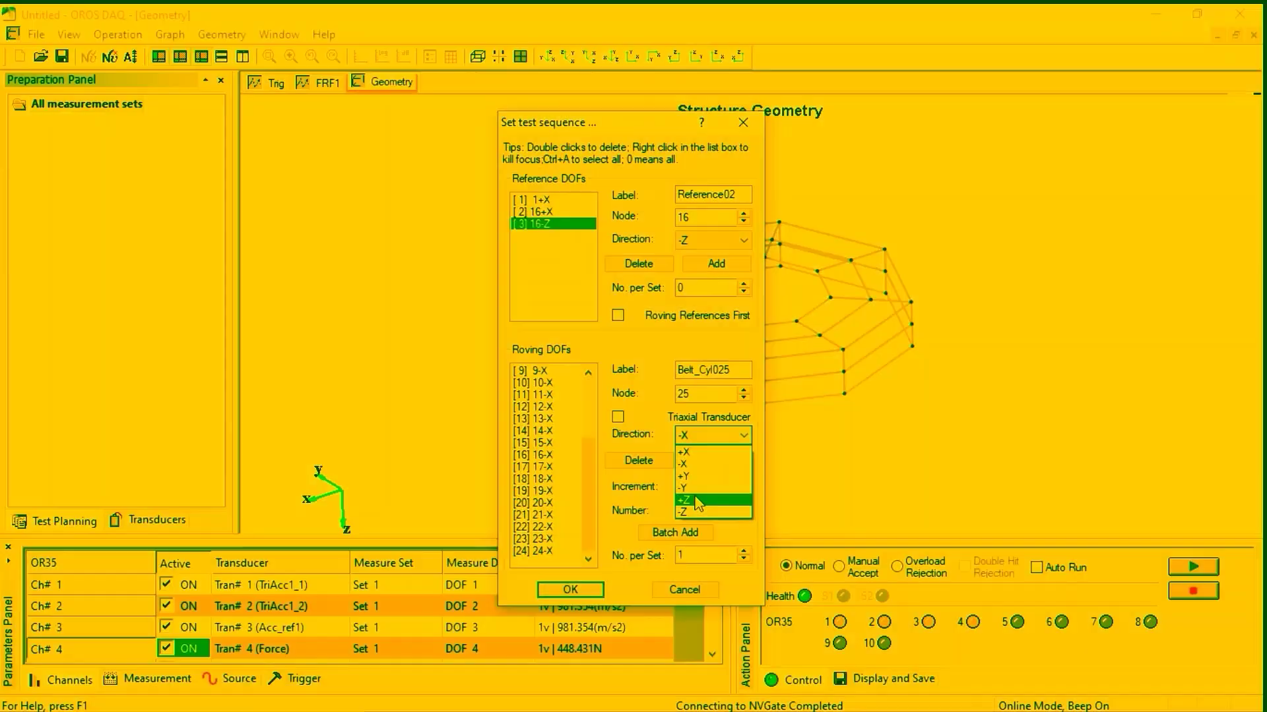
{"action": "left_click", "coordinate": [697, 501]}
{"action": "left_click", "coordinate": [727, 372]}
{"action": "left_click_drag", "start_coordinate": [731, 370], "coordinate": [679, 373]}
{"action": "type", "text": "U"}
{"action": "type", "text": "PPER&"}
{"action": "left_click", "coordinate": [662, 535]}
- Batch-add 8 +Z roving DOFs from node 1 with increment 3, label suffix 2
{"action": "left_click_drag", "start_coordinate": [692, 394], "coordinate": [667, 399]}
{"action": "type", "text": "1"}
{"action": "key", "text": "Tab"}
{"action": "key", "text": "Tab"}
{"action": "key", "text": "Tab"}
{"action": "key", "text": "Tab"}
{"action": "key", "text": "Tab"}
{"action": "type", "text": "3"}
{"action": "double_click", "coordinate": [693, 508]}
{"action": "type", "text": "8"}
{"action": "double_click", "coordinate": [700, 555]}
{"action": "left_click_drag", "start_coordinate": [729, 370], "coordinate": [717, 370]}
{"action": "type", "text": "2"}
{"action": "left_click", "coordinate": [655, 533]}
- Apply the test sequence and collapse Sets 1–4 in the set tree
{"action": "left_click", "coordinate": [569, 591]}
{"action": "left_click", "coordinate": [20, 105]}
{"action": "left_click", "coordinate": [19, 121]}
{"action": "left_click", "coordinate": [20, 138]}
{"action": "left_click", "coordinate": [20, 154]}
{"action": "scroll", "coordinate": [151, 117], "scroll_direction": "up", "scroll_amount": 1}
- Display the DOF arrows for all measurement sets and for Set 35 on the model
{"action": "left_click", "coordinate": [126, 105]}
{"action": "mouse_move", "coordinate": [577, 427]}
{"action": "left_mouse_down"}
{"action": "mouse_move", "coordinate": [651, 438]}
{"action": "mouse_move", "coordinate": [659, 384]}
{"action": "mouse_move", "coordinate": [607, 360]}
{"action": "mouse_move", "coordinate": [481, 382]}
{"action": "mouse_move", "coordinate": [576, 427]}
{"action": "left_mouse_up"}
{"action": "left_click_drag", "start_coordinate": [734, 388], "coordinate": [327, 311]}
{"action": "left_click_drag", "start_coordinate": [479, 369], "coordinate": [489, 406]}
{"action": "left_click_drag", "start_coordinate": [216, 124], "coordinate": [220, 206]}
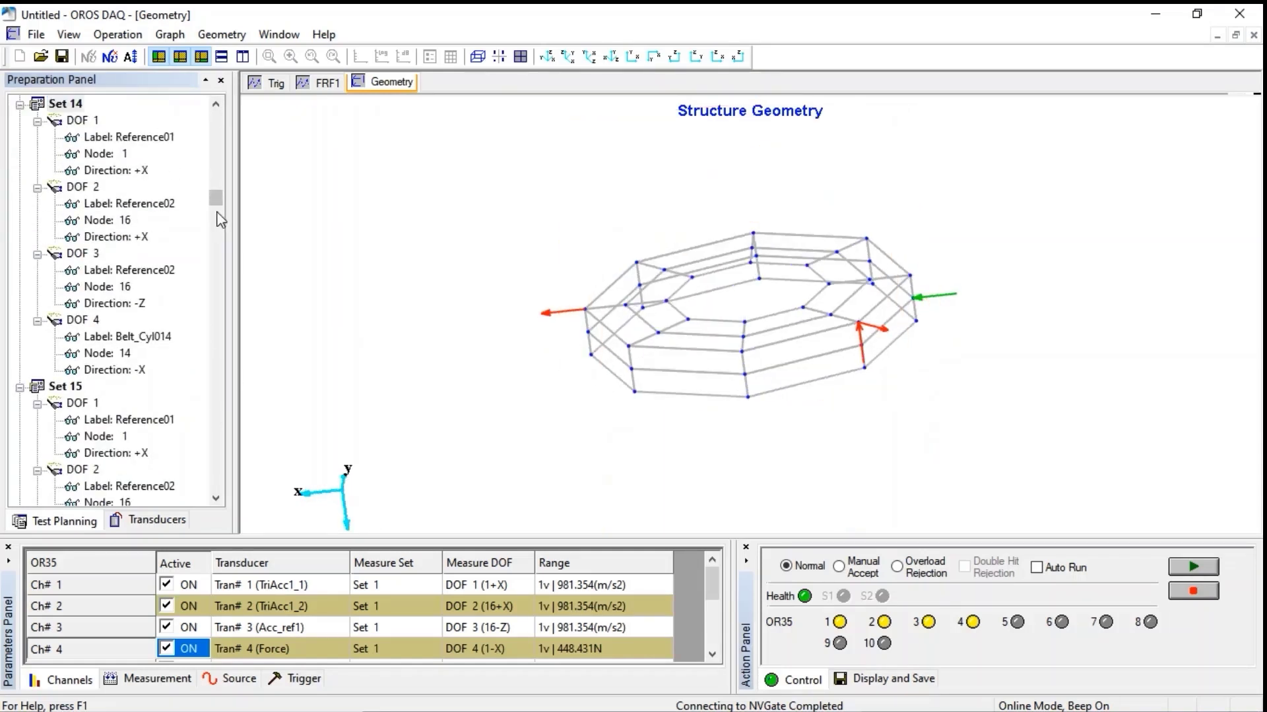
{"action": "left_click_drag", "start_coordinate": [217, 202], "coordinate": [218, 373]}
{"action": "left_click", "coordinate": [65, 336]}
{"action": "left_click_drag", "start_coordinate": [758, 452], "coordinate": [719, 448]}
- In Measurement settings, choose Freq Range 5000 Hz, Spectral Lines 6401 and Average No 3
{"action": "left_click", "coordinate": [147, 684]}
{"action": "left_click", "coordinate": [120, 587]}
{"action": "left_click", "coordinate": [120, 587]}
{"action": "left_click", "coordinate": [105, 525]}
{"action": "left_click", "coordinate": [192, 587]}
{"action": "left_click", "coordinate": [194, 588]}
{"action": "left_click", "coordinate": [176, 541]}
{"action": "left_click", "coordinate": [246, 589]}
{"action": "left_click", "coordinate": [446, 585]}
{"action": "left_click", "coordinate": [446, 584]}
{"action": "left_click", "coordinate": [469, 585]}
{"action": "left_click", "coordinate": [446, 466]}
{"action": "left_click", "coordinate": [525, 592]}
- Set the trigger type to Input and the trigger level to 5 %, then start editing the delay
{"action": "left_click", "coordinate": [310, 681]}
{"action": "left_click", "coordinate": [80, 584]}
{"action": "left_click", "coordinate": [81, 584]}
{"action": "left_click", "coordinate": [80, 620]}
{"action": "left_click", "coordinate": [271, 584]}
{"action": "left_click", "coordinate": [273, 586]}
{"action": "scroll", "coordinate": [273, 588], "scroll_direction": "up", "scroll_amount": 1}
{"action": "left_click", "coordinate": [303, 604]}
{"action": "left_click", "coordinate": [407, 585]}
{"action": "left_click", "coordinate": [421, 588]}
- Set the trigger delay to -5 % and tile the graph windows side by side
{"action": "left_click", "coordinate": [416, 455]}
{"action": "left_click", "coordinate": [477, 587]}
{"action": "left_click", "coordinate": [854, 682]}
{"action": "left_click", "coordinate": [243, 57]}
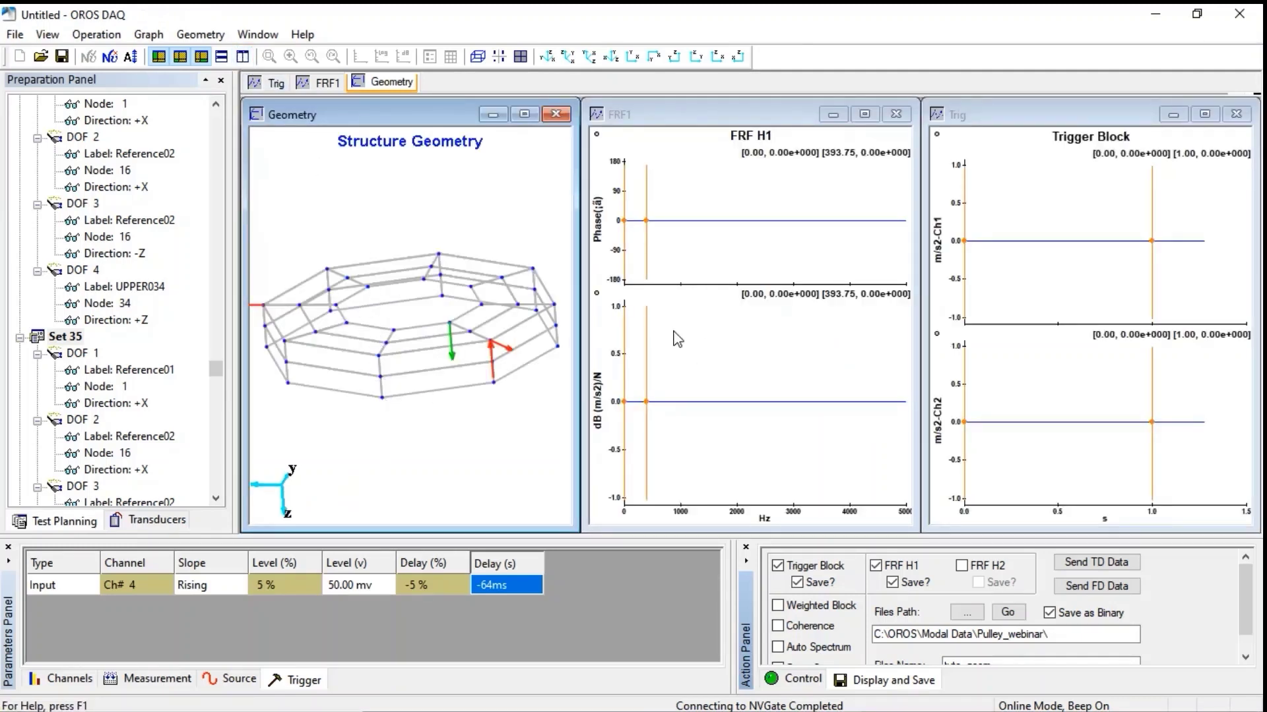
- Show all four channels as series in the trigger block plot
{"action": "right_click", "coordinate": [1042, 217]}
{"action": "left_click", "coordinate": [1092, 343]}
{"action": "left_click", "coordinate": [628, 323]}
{"action": "left_click", "coordinate": [569, 449]}
- Show all channels in the FRF H1 plot as phase and magnitude
{"action": "right_click", "coordinate": [698, 249]}
{"action": "left_click", "coordinate": [736, 513]}
{"action": "left_click", "coordinate": [630, 322]}
{"action": "left_click", "coordinate": [568, 449]}
- Turn on the Coherence display, re-tile the four windows, and stop saving trigger blocks
{"action": "left_click", "coordinate": [778, 626]}
{"action": "left_click", "coordinate": [245, 58]}
{"action": "left_click", "coordinate": [814, 583]}
{"action": "left_click", "coordinate": [816, 683]}
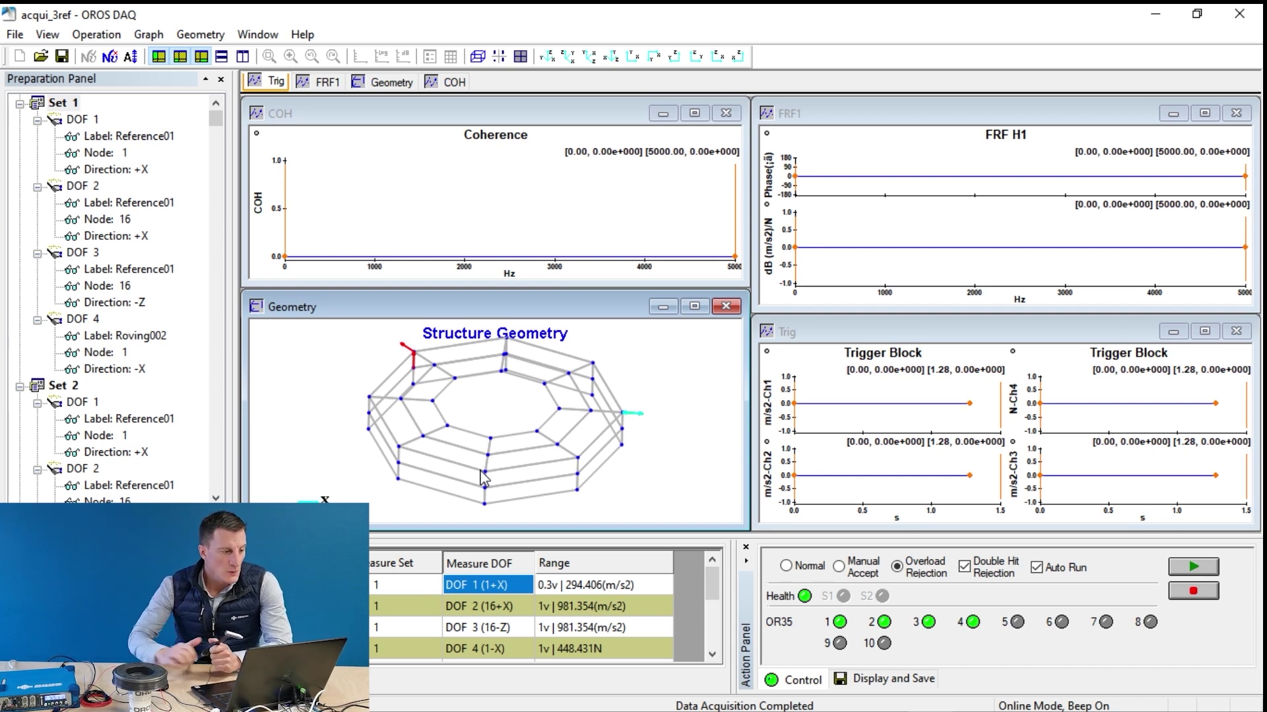
- Auto-range the inputs with Ranging after 2 s and Duration 4 s, run it, and confirm
{"action": "left_click", "coordinate": [131, 57]}
{"action": "left_click_drag", "start_coordinate": [624, 335], "coordinate": [585, 337]}
{"action": "key", "text": "Tab"}
{"action": "left_click", "coordinate": [557, 404]}
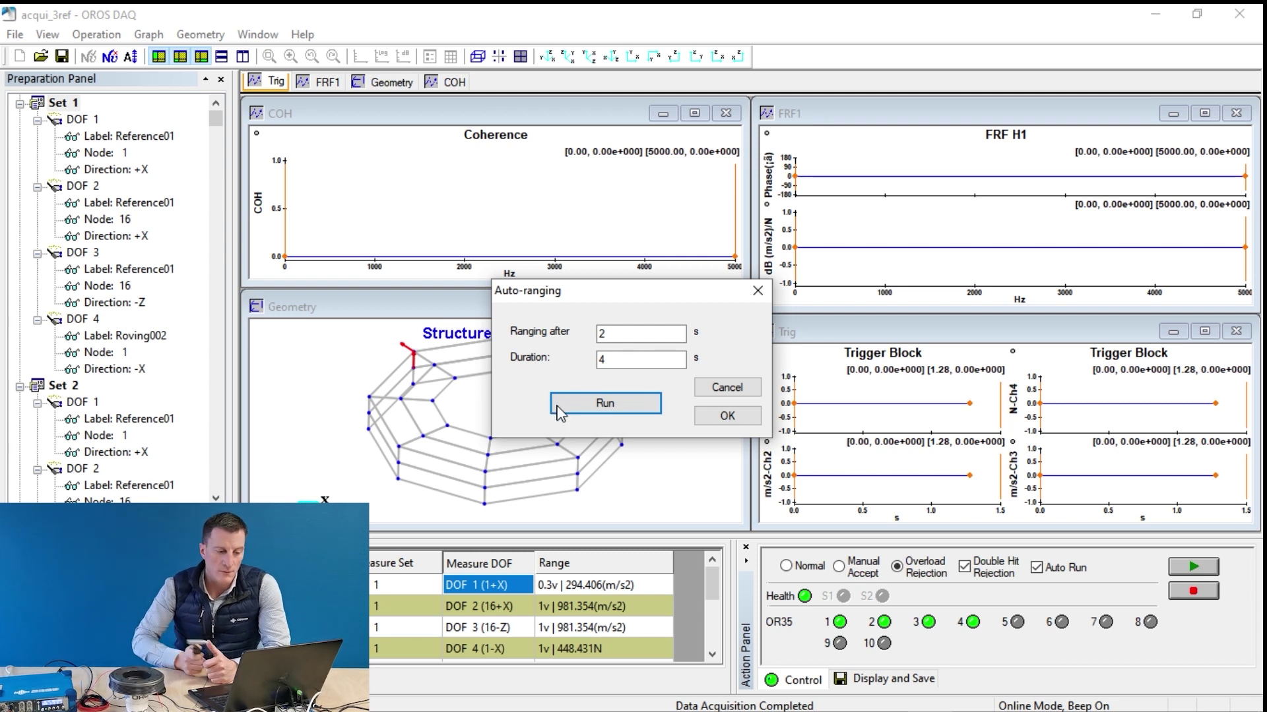
{"action": "left_click", "coordinate": [705, 423]}
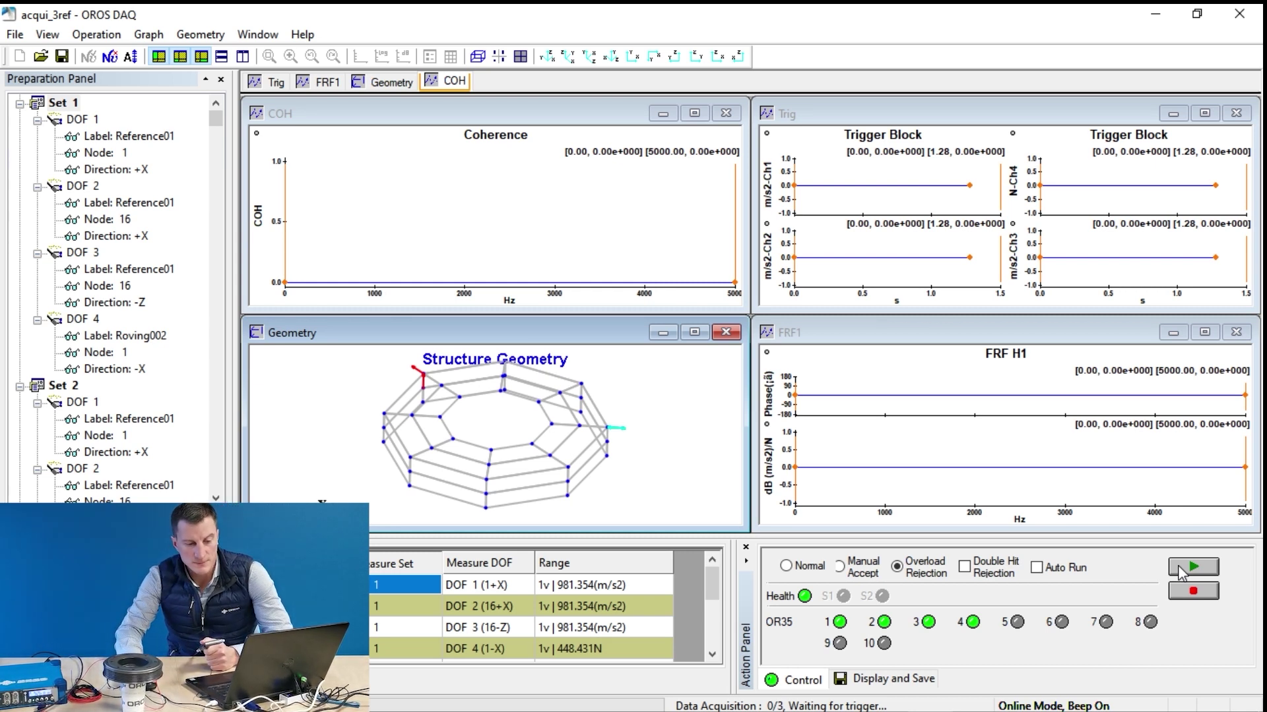
- Arm acquisition for the current set so it waits for a hammer impact
{"action": "left_click", "coordinate": [1179, 569]}
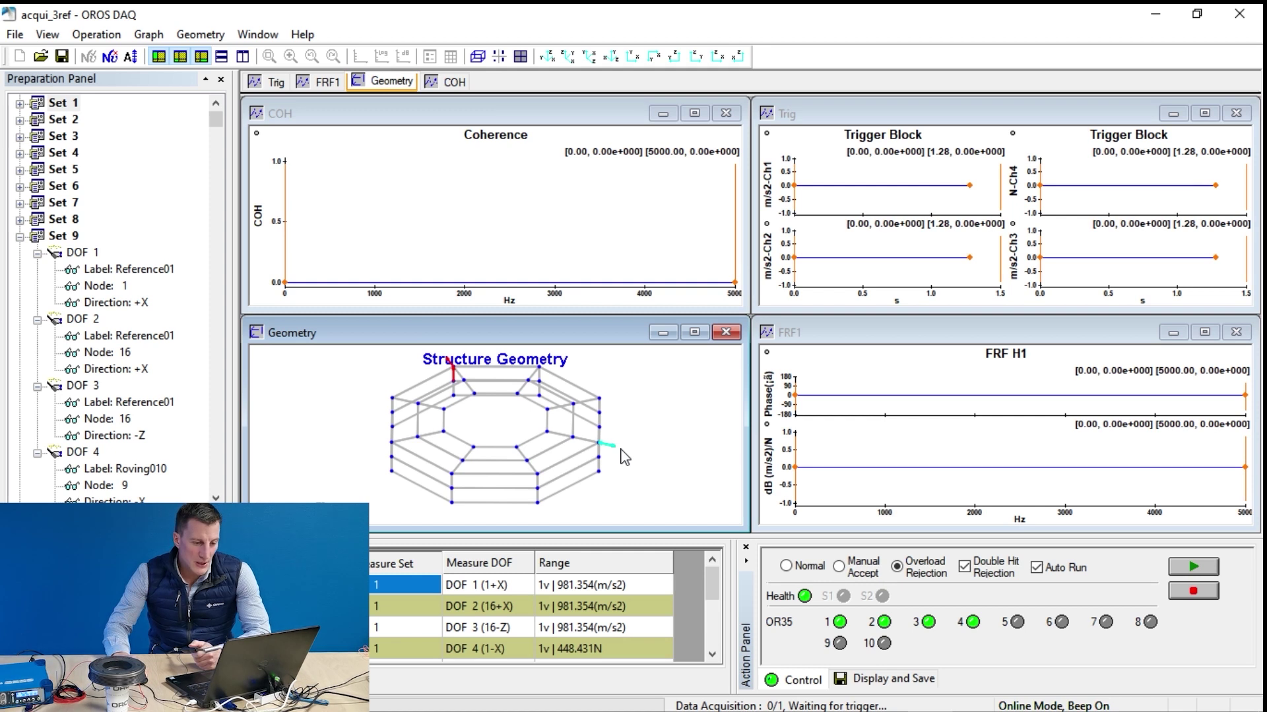
- Maximize and rotate the pulley geometry, show Set 3's measurement points, then return to Set 1's
{"action": "left_click", "coordinate": [694, 332]}
{"action": "left_click_drag", "start_coordinate": [752, 421], "coordinate": [910, 438]}
{"action": "left_click", "coordinate": [63, 138]}
{"action": "left_click", "coordinate": [70, 105]}
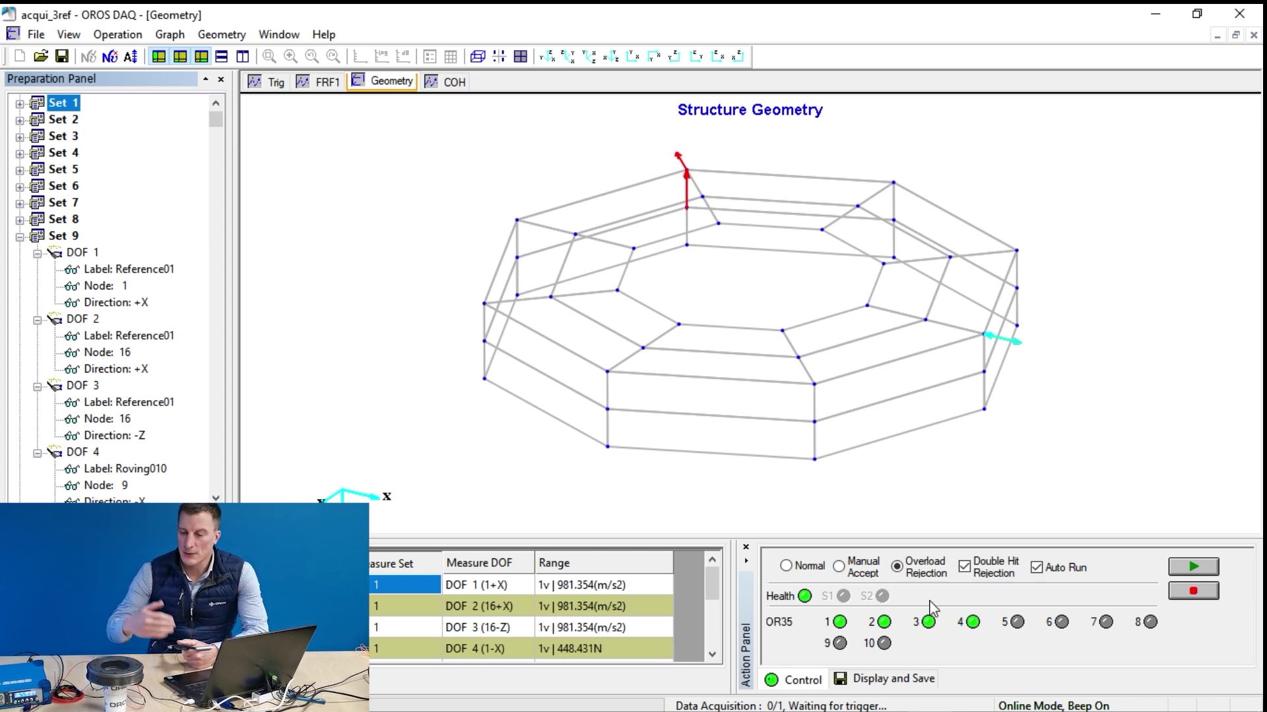
- Start acquiring the first set and tile the Geometry, Trig, COH and FRF1 windows
{"action": "left_click", "coordinate": [1179, 572]}
{"action": "left_click", "coordinate": [243, 57]}
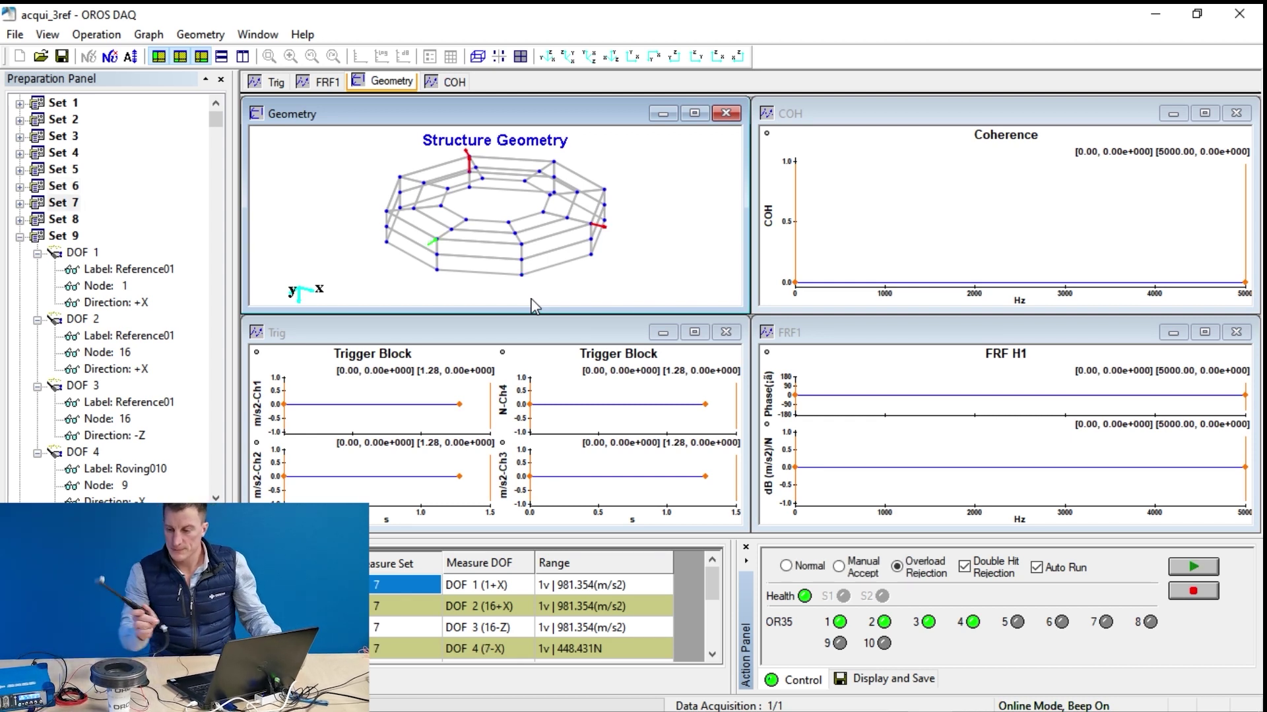
- Maximize the Trig window to inspect Set 8's time signals, then restore the tiled layout
{"action": "left_click", "coordinate": [694, 332]}
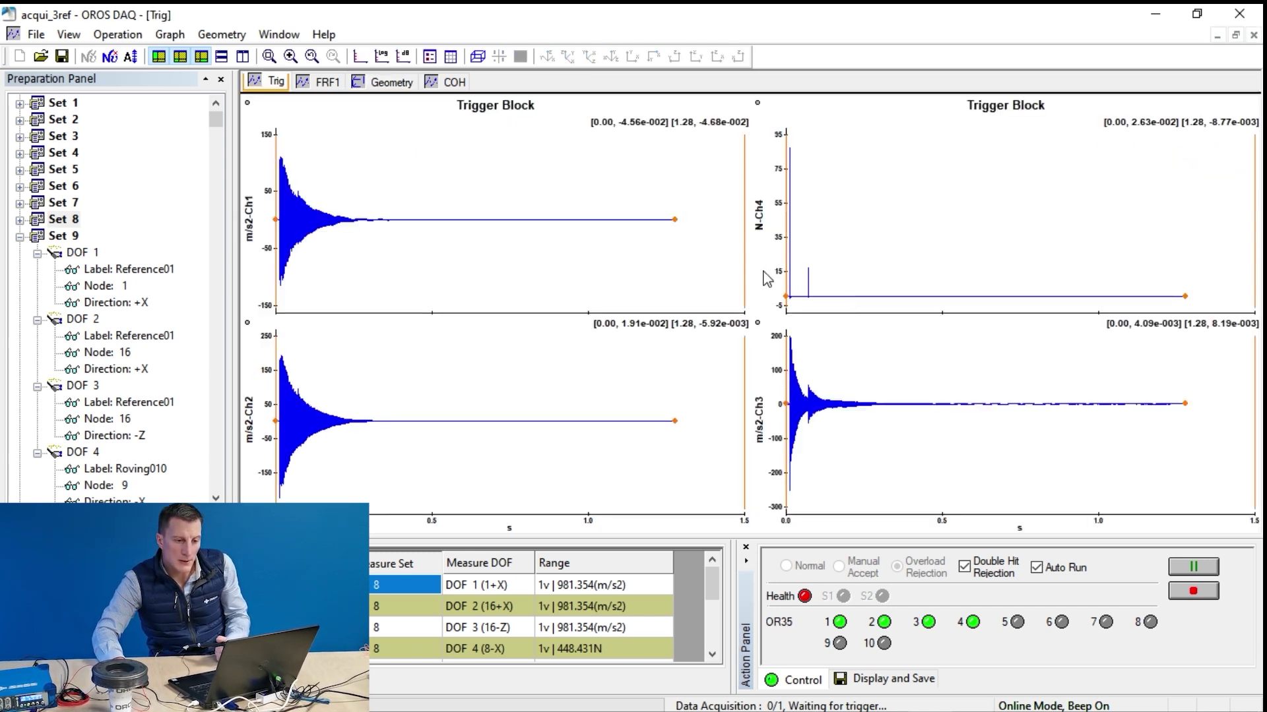
{"action": "left_click", "coordinate": [1236, 35]}
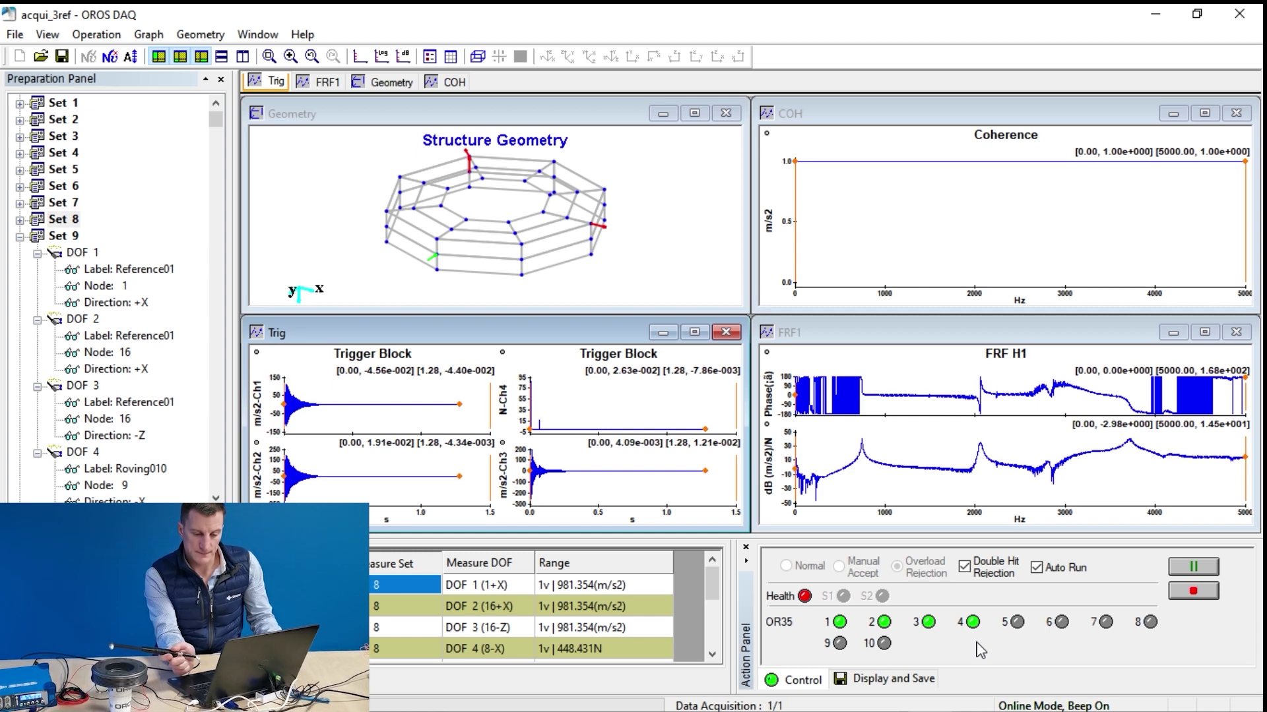
- Send the frequency-domain data to OROS Modal, accept the data blocks, and activate the MIF graph
{"action": "left_click", "coordinate": [885, 686]}
{"action": "left_click", "coordinate": [1079, 589]}
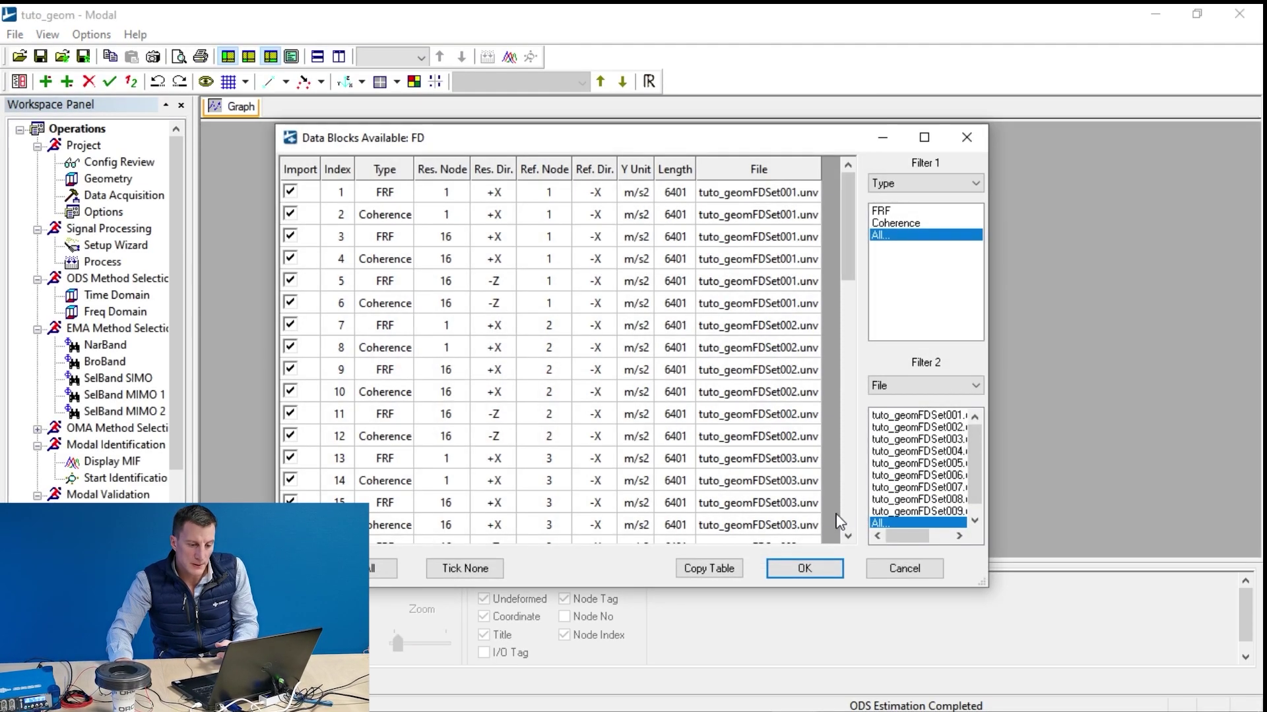
{"action": "left_click", "coordinate": [812, 568]}
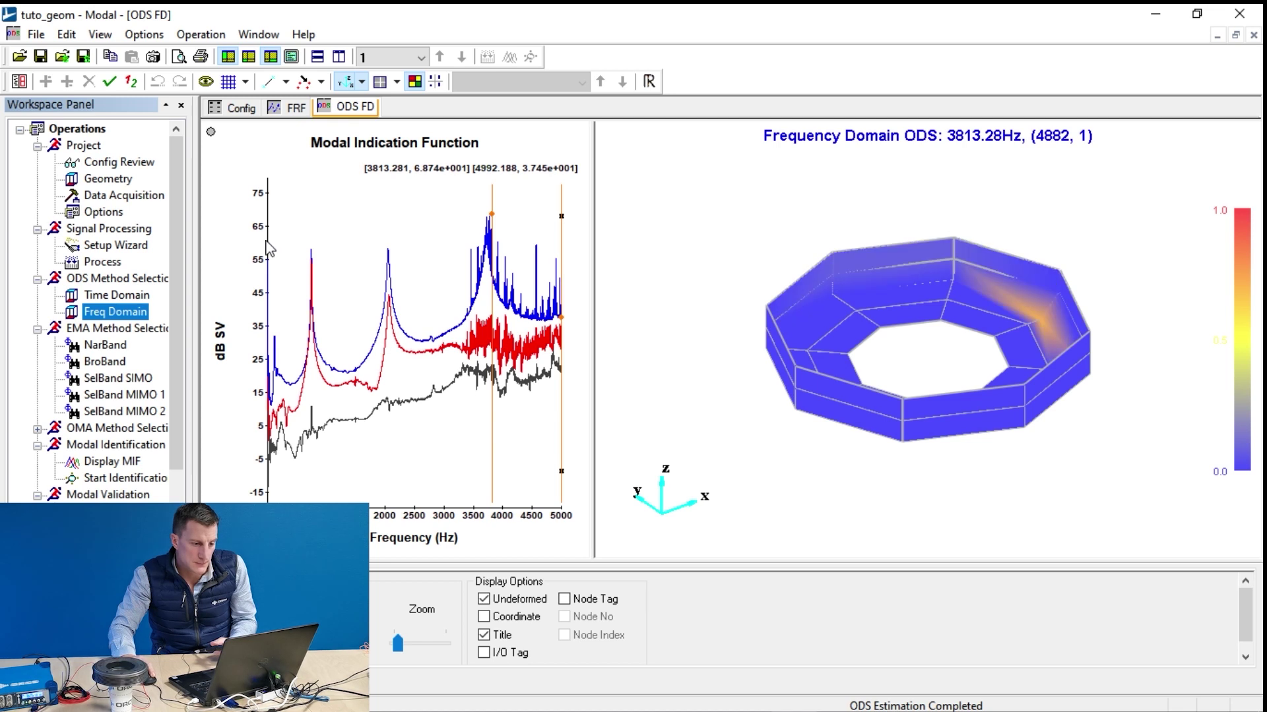
{"action": "left_click", "coordinate": [335, 231]}
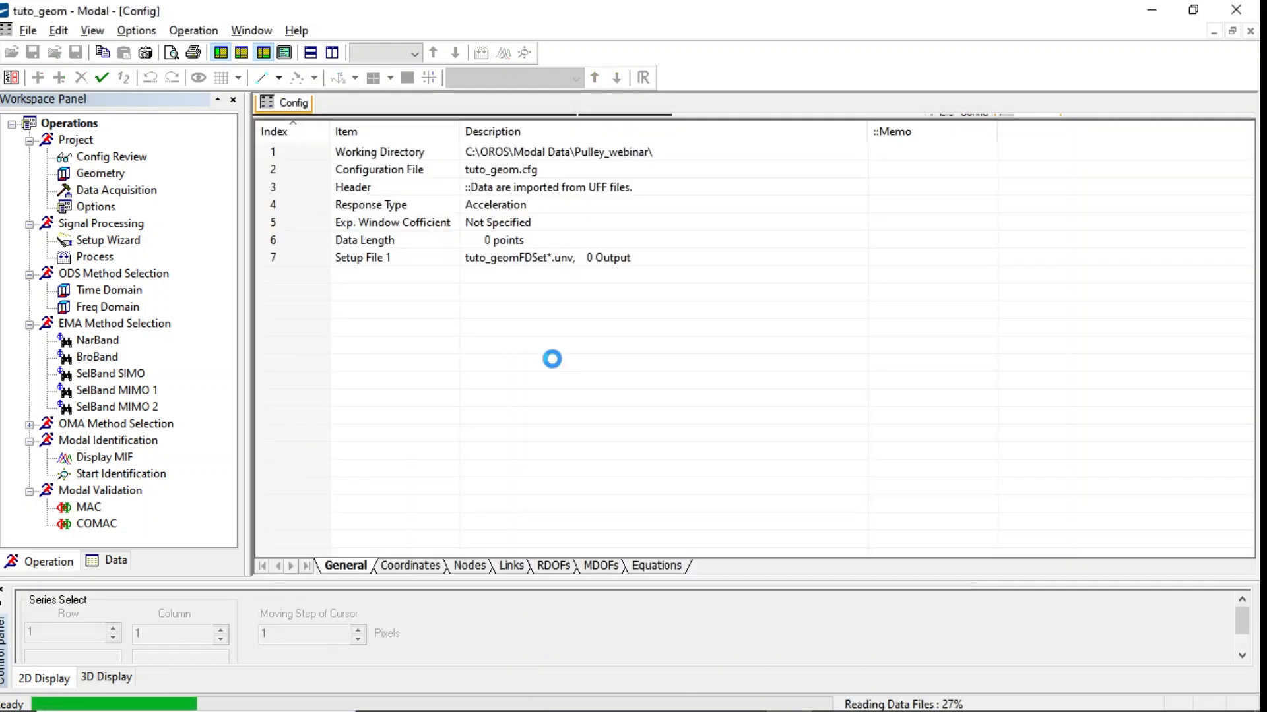
- Show the ring's frequency-domain ODS as a wireframe without the undeformed shape, with the cursor near 1156 Hz
{"action": "left_click", "coordinate": [104, 310]}
{"action": "left_click_drag", "start_coordinate": [841, 453], "coordinate": [864, 328]}
{"action": "right_click", "coordinate": [864, 328]}
{"action": "left_click", "coordinate": [917, 459]}
{"action": "left_click_drag", "start_coordinate": [862, 419], "coordinate": [673, 320]}
{"action": "left_click", "coordinate": [407, 78]}
{"action": "left_click_drag", "start_coordinate": [539, 246], "coordinate": [337, 324]}
{"action": "left_click_drag", "start_coordinate": [956, 461], "coordinate": [853, 447]}
- In the geom_form spreadsheet, select the column C values from C3 to C26
{"action": "key", "text": "alt+Tab"}
{"action": "left_click_drag", "start_coordinate": [95, 168], "coordinate": [102, 204]}
{"action": "left_click_drag", "start_coordinate": [50, 168], "coordinate": [46, 206]}
{"action": "left_click_drag", "start_coordinate": [211, 167], "coordinate": [208, 594]}
- Copy the column C constraint equations and paste them into the Config Equations table
{"action": "right_click", "coordinate": [208, 594]}
{"action": "left_click", "coordinate": [265, 214]}
{"action": "key", "text": "alt+Tab"}
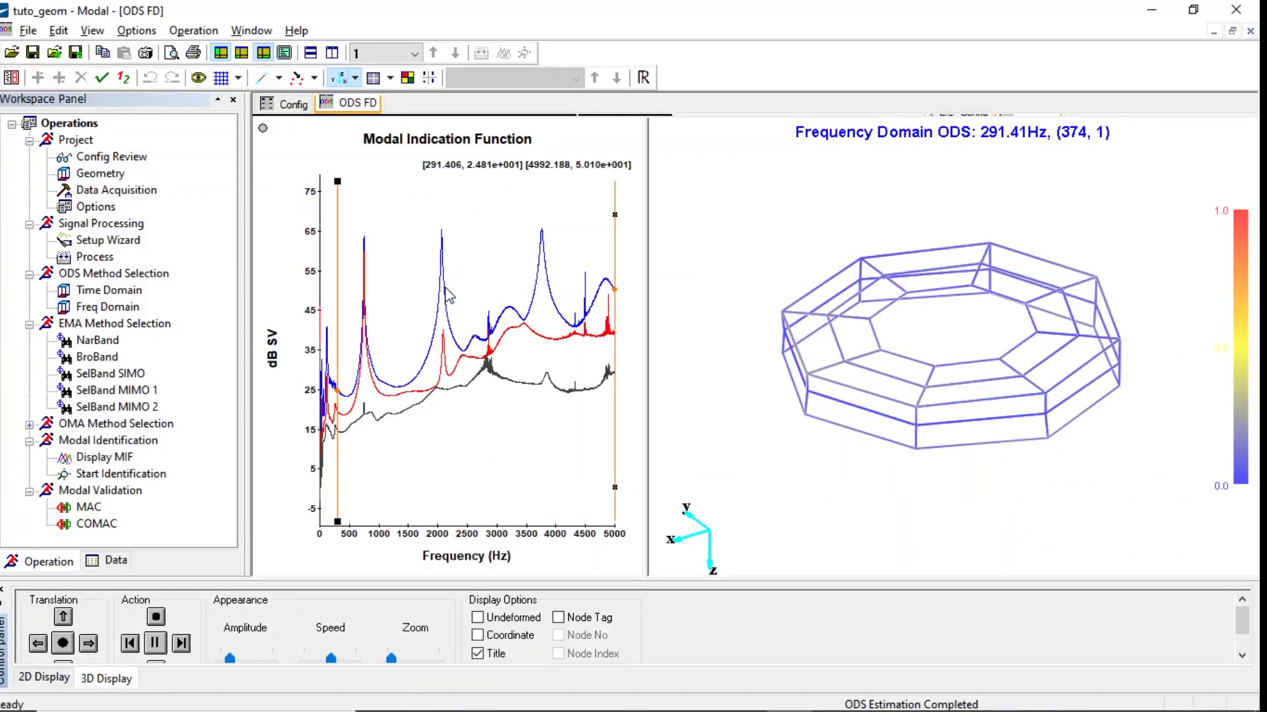
{"action": "left_click", "coordinate": [292, 104]}
{"action": "left_click", "coordinate": [655, 567]}
{"action": "right_click", "coordinate": [444, 236]}
{"action": "left_click", "coordinate": [498, 450]}
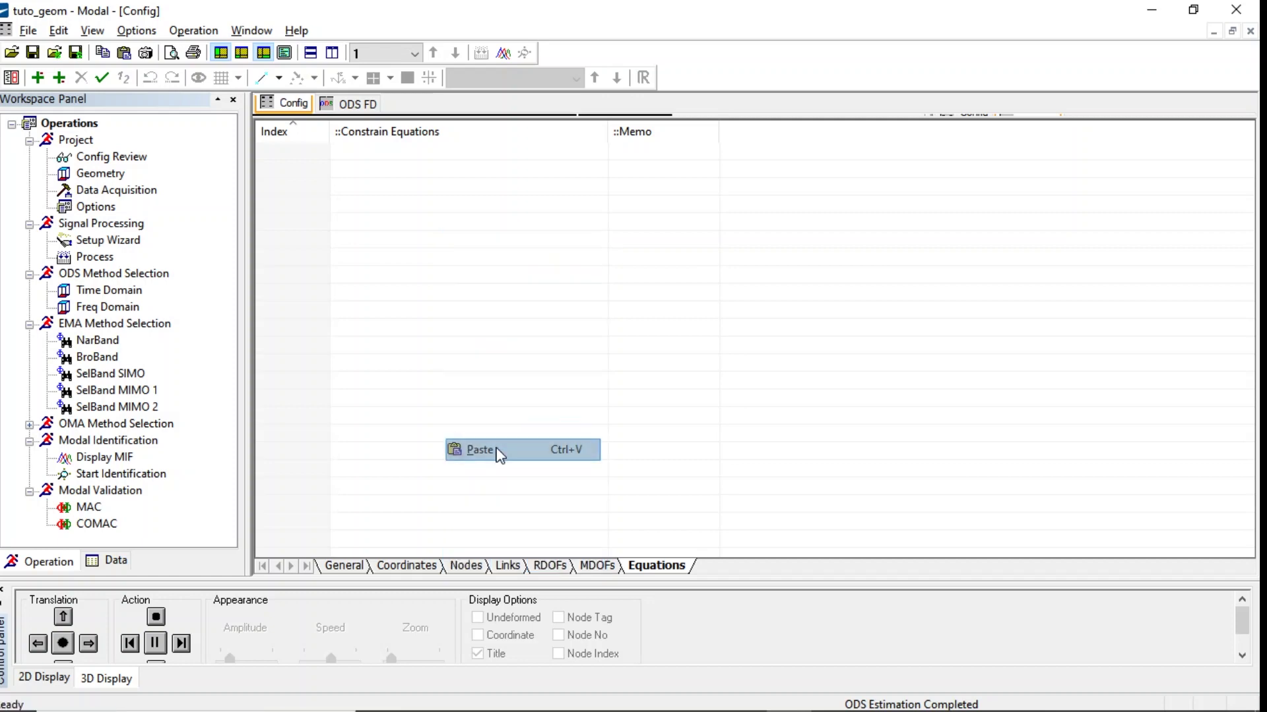
- Show the frequency-domain ODS at the 747 Hz peak, orbited to a near top-down view
{"action": "left_click", "coordinate": [353, 103]}
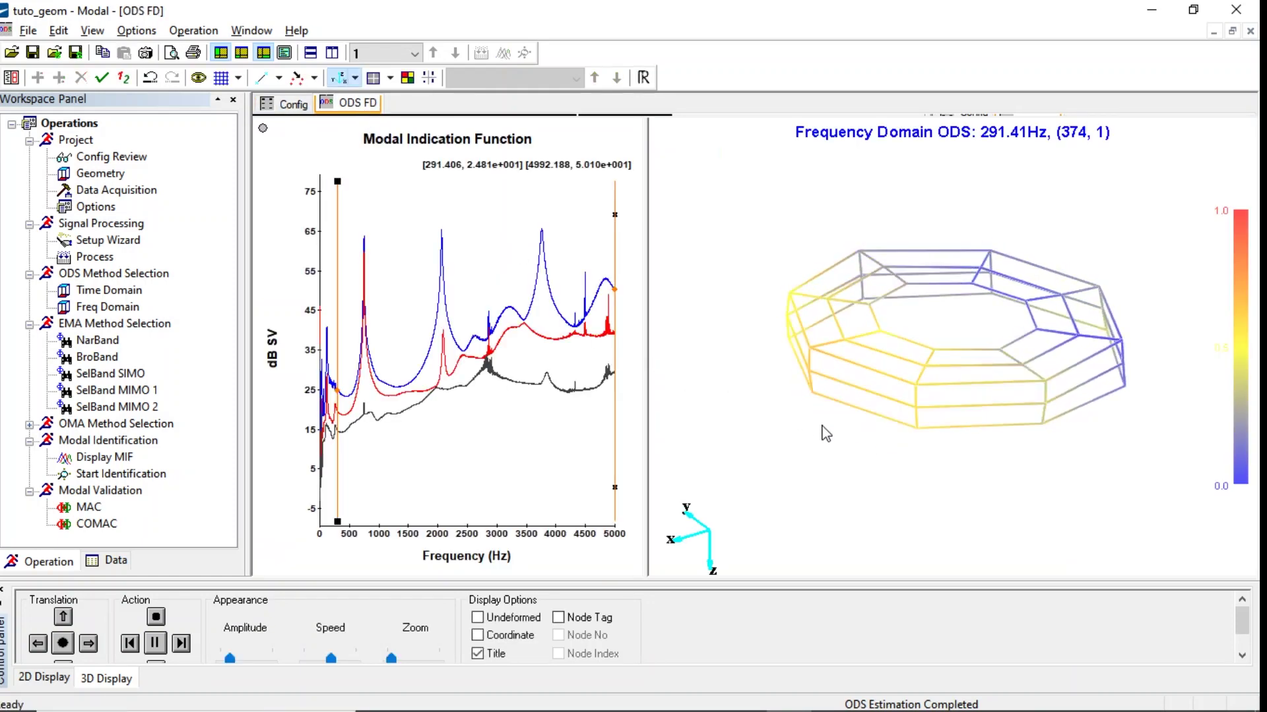
{"action": "left_click_drag", "start_coordinate": [890, 486], "coordinate": [849, 503]}
{"action": "left_click_drag", "start_coordinate": [337, 203], "coordinate": [364, 210]}
{"action": "left_click_drag", "start_coordinate": [882, 392], "coordinate": [895, 485]}
- Cycle through the three MIF curves, then sweep the marker past 2100 Hz toward the 3718.75 Hz peak
{"action": "left_click", "coordinate": [293, 179]}
{"action": "left_click", "coordinate": [10, 80]}
{"action": "left_click", "coordinate": [10, 80]}
{"action": "left_click", "coordinate": [11, 80]}
{"action": "left_click_drag", "start_coordinate": [364, 223], "coordinate": [442, 226]}
{"action": "left_click_drag", "start_coordinate": [442, 227], "coordinate": [533, 211]}
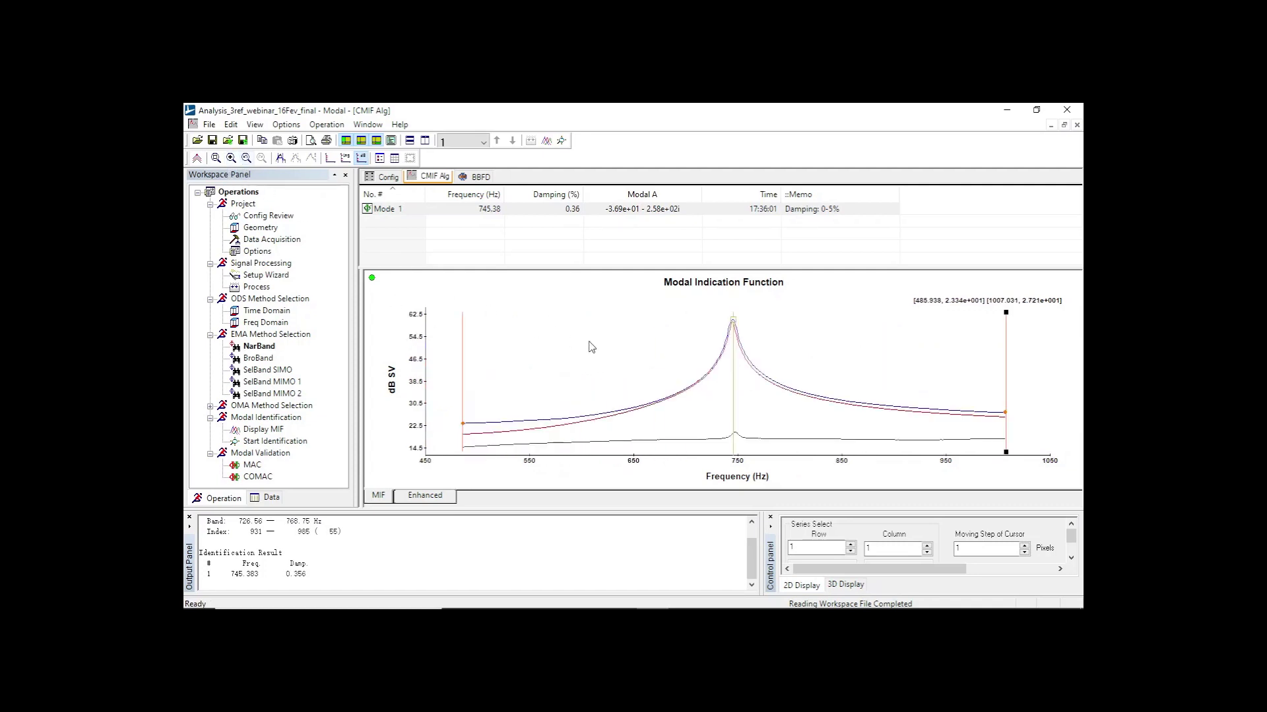
- Identify Mode 1 at the 744 Hz peak on the red curve
{"action": "left_click", "coordinate": [196, 159]}
{"action": "left_click", "coordinate": [279, 442]}
{"action": "left_click", "coordinate": [735, 328]}
{"action": "left_click", "coordinate": [734, 327]}
{"action": "double_click", "coordinate": [743, 366]}
- Restore the full 0–5000 Hz range and identify modes at the 2047 Hz and 2060 Hz peaks
{"action": "left_click", "coordinate": [532, 341]}
{"action": "left_click", "coordinate": [247, 159]}
{"action": "left_click", "coordinate": [260, 443]}
{"action": "left_click", "coordinate": [681, 329]}
{"action": "left_click", "coordinate": [271, 441]}
{"action": "left_click", "coordinate": [683, 351]}
{"action": "left_click", "coordinate": [685, 352]}
- Identify modes at the 3231 Hz and 3717 Hz peaks and enlarge the modes table
{"action": "left_click", "coordinate": [290, 441]}
{"action": "left_click", "coordinate": [832, 366]}
{"action": "left_click", "coordinate": [261, 442]}
{"action": "left_click", "coordinate": [891, 323]}
{"action": "left_click_drag", "start_coordinate": [538, 267], "coordinate": [528, 295]}
- Switch to BroBand BBFD and select the roughly 412–4385 Hz band on the MIF
{"action": "double_click", "coordinate": [261, 362]}
{"action": "double_click", "coordinate": [280, 432]}
{"action": "left_click_drag", "start_coordinate": [420, 308], "coordinate": [473, 324]}
{"action": "left_click_drag", "start_coordinate": [1047, 313], "coordinate": [973, 339]}
{"action": "left_click", "coordinate": [723, 420]}
- Set the BBFD order span to 24 and run the broadband modal estimation
{"action": "double_click", "coordinate": [297, 446]}
{"action": "left_click", "coordinate": [863, 293]}
{"action": "left_click", "coordinate": [863, 293]}
{"action": "left_click", "coordinate": [863, 293]}
{"action": "left_click", "coordinate": [864, 292]}
{"action": "left_click", "coordinate": [863, 293]}
{"action": "left_click", "coordinate": [833, 372]}
- Auto-select the stable modes and zoom into the stabilization chart to pick the 743.974 Hz pole
{"action": "left_click", "coordinate": [828, 183]}
{"action": "left_click", "coordinate": [1024, 319]}
{"action": "left_click", "coordinate": [196, 126]}
{"action": "left_click_drag", "start_coordinate": [345, 187], "coordinate": [421, 444]}
{"action": "left_click_drag", "start_coordinate": [459, 212], "coordinate": [542, 371]}
{"action": "left_click", "coordinate": [559, 256]}
{"action": "left_click", "coordinate": [211, 128]}
{"action": "left_click", "coordinate": [211, 128]}
- Compute mode shapes for the selected broadband poles, producing six modes from 743.97 to 3718.87 Hz
{"action": "left_click", "coordinate": [1043, 421]}
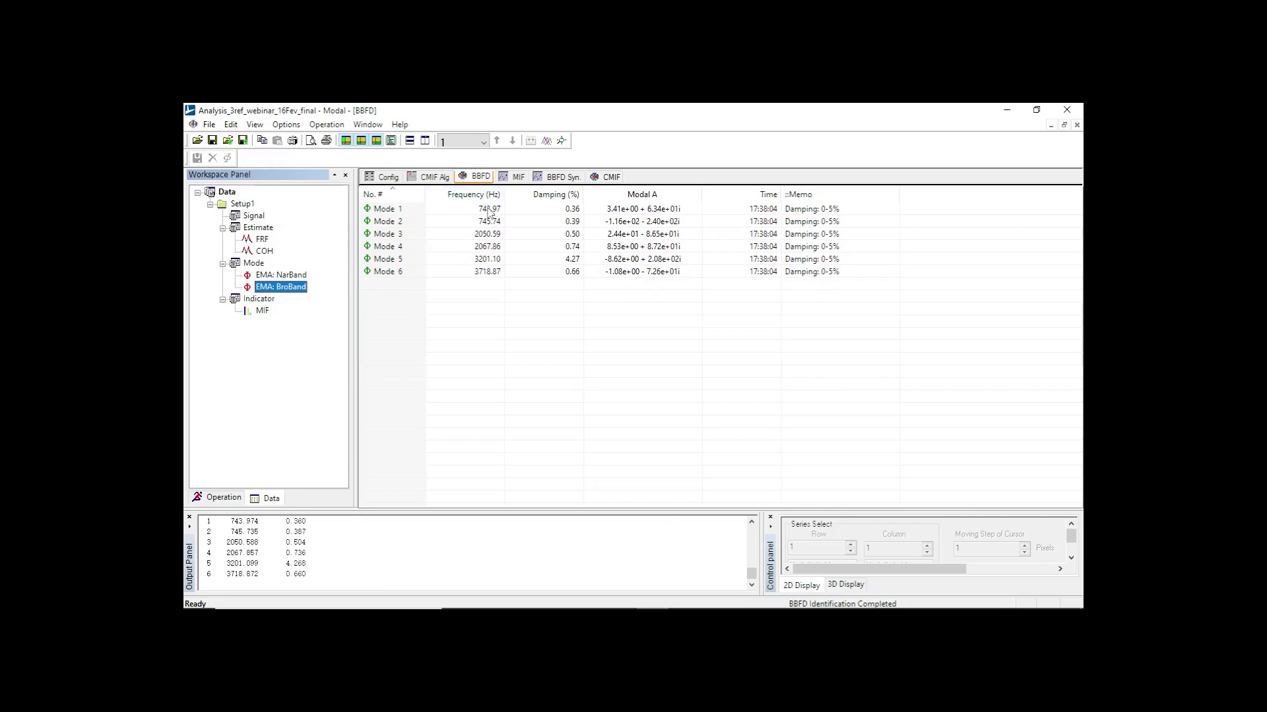
- Animate broadband Mode 3 in a top-down view, then step through Modes 4, 5 and 6
{"action": "right_click", "coordinate": [473, 236]}
{"action": "left_click", "coordinate": [513, 307]}
{"action": "left_click_drag", "start_coordinate": [659, 378], "coordinate": [662, 434]}
{"action": "left_click", "coordinate": [611, 160]}
{"action": "left_click", "coordinate": [611, 161]}
{"action": "left_click", "coordinate": [612, 161]}
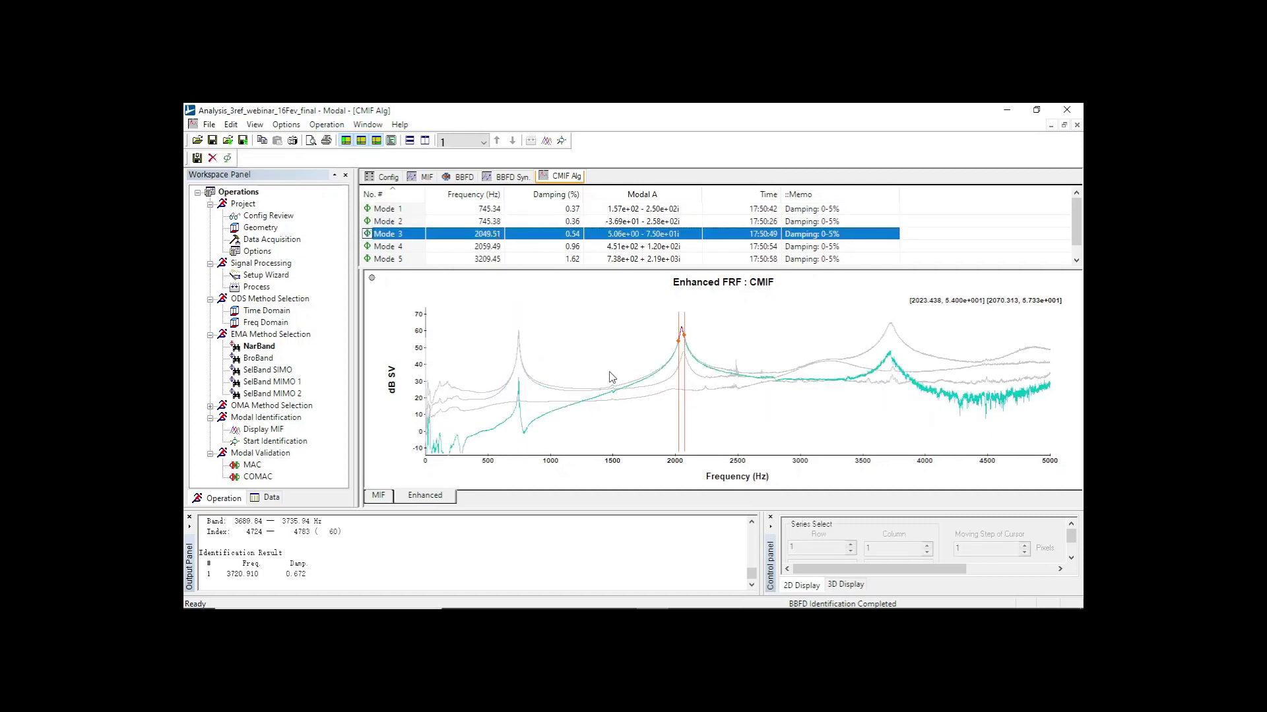
- Re-identify Mode 3 with its band widened to ~2097 Hz and Mode 4 extended down to ~1981 Hz
{"action": "left_click_drag", "start_coordinate": [682, 403], "coordinate": [677, 401]}
{"action": "double_click", "coordinate": [684, 400]}
{"action": "left_click", "coordinate": [494, 248]}
{"action": "left_click_drag", "start_coordinate": [681, 438], "coordinate": [673, 438]}
{"action": "double_click", "coordinate": [680, 426]}
- Re-identify Mode 5 over 3078–3347 Hz and Mode 6 up to ~3790 Hz, then open the BroBand modes table
{"action": "left_click", "coordinate": [496, 263]}
{"action": "left_click_drag", "start_coordinate": [820, 399], "coordinate": [843, 398]}
{"action": "double_click", "coordinate": [831, 398]}
{"action": "scroll", "coordinate": [521, 264], "scroll_direction": "down", "scroll_amount": 1}
{"action": "left_click", "coordinate": [498, 260]}
{"action": "left_click_drag", "start_coordinate": [891, 362], "coordinate": [880, 369]}
{"action": "left_click", "coordinate": [889, 370]}
{"action": "left_click", "coordinate": [271, 498]}
{"action": "double_click", "coordinate": [286, 277]}
- Run ReFit Curve on the broadband modes and step through measurement rows comparing synthesized FRFs
{"action": "right_click", "coordinate": [446, 209]}
{"action": "left_click", "coordinate": [489, 294]}
{"action": "left_click", "coordinate": [851, 546]}
{"action": "left_click", "coordinate": [851, 546]}
{"action": "left_click", "coordinate": [851, 546]}
{"action": "left_click", "coordinate": [851, 545]}
{"action": "left_click", "coordinate": [851, 545]}
{"action": "left_click", "coordinate": [851, 546]}
{"action": "left_click", "coordinate": [851, 546]}
- Step through five measurement columns to compare synthesized and measured FRFs
{"action": "left_click", "coordinate": [927, 547]}
{"action": "left_click", "coordinate": [927, 547]}
{"action": "left_click", "coordinate": [927, 547]}
{"action": "left_click", "coordinate": [927, 547]}
{"action": "left_click", "coordinate": [927, 547]}
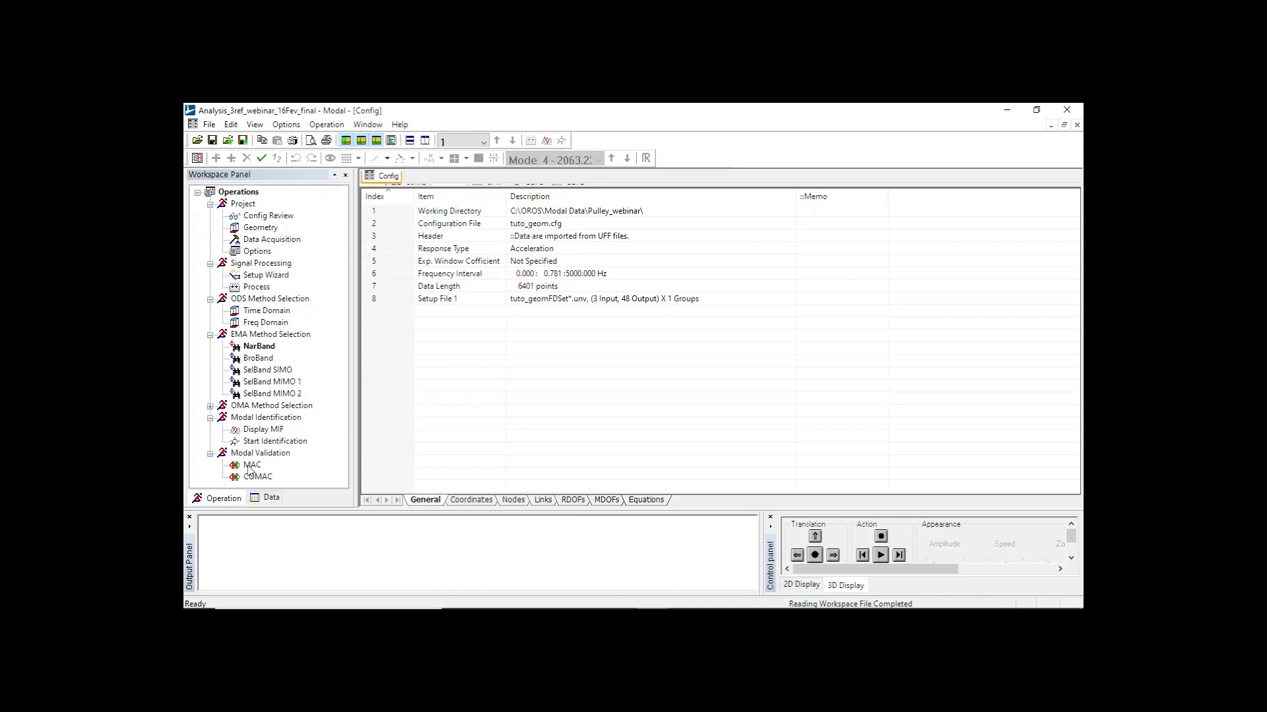
- Compute the MAC of BroBand versus NarBand modes and tilt it into a 3D bar chart
{"action": "double_click", "coordinate": [251, 465]}
{"action": "left_click", "coordinate": [698, 312]}
{"action": "left_click", "coordinate": [555, 445]}
{"action": "left_click_drag", "start_coordinate": [653, 451], "coordinate": [515, 387]}
{"action": "left_click_drag", "start_coordinate": [728, 454], "coordinate": [704, 330]}
- Show the MAC values as a table, noting 83.5 for the mode 4 pair
{"action": "right_click", "coordinate": [740, 334]}
{"action": "left_click", "coordinate": [752, 429]}
{"action": "left_click", "coordinate": [566, 320]}
- Close the MAC table and compute the COMAC pairing of BroBand against EMA: NarBand modes
{"action": "left_click", "coordinate": [780, 490]}
{"action": "double_click", "coordinate": [267, 478]}
{"action": "left_click", "coordinate": [699, 312]}
{"action": "left_click", "coordinate": [564, 445]}
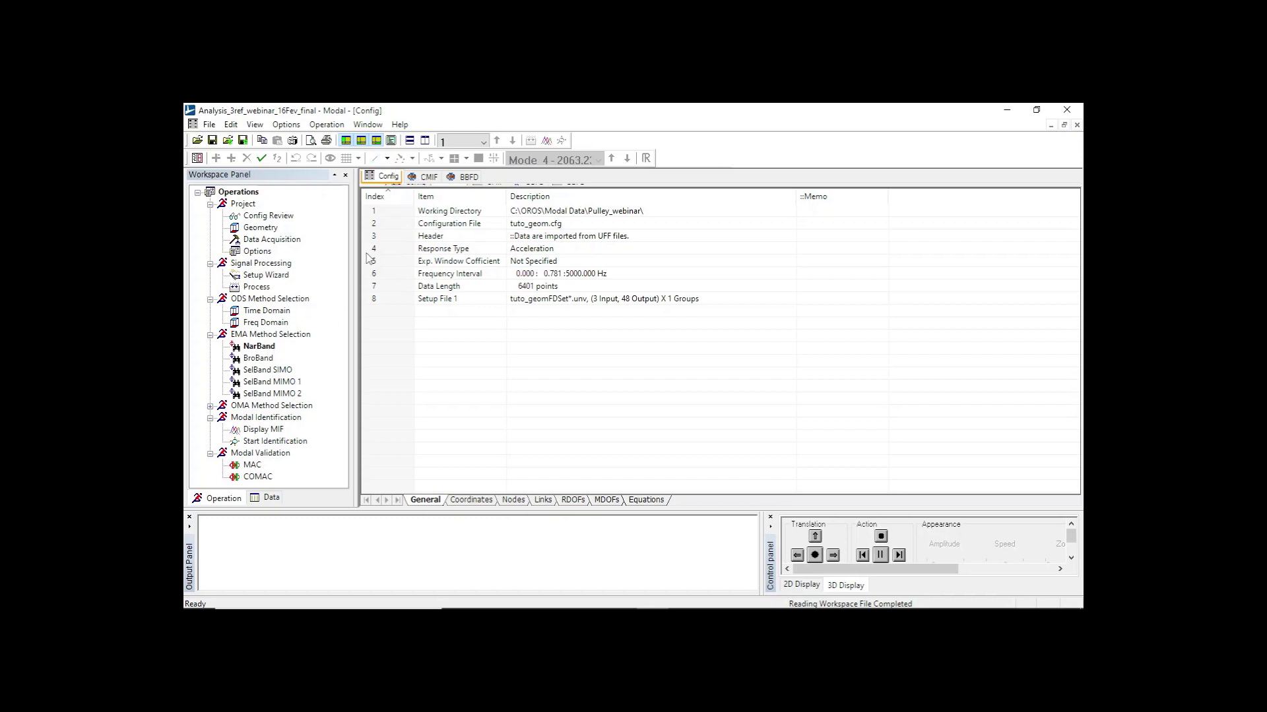
- Select Mode 4 in the BBFD list and animate the CMIF Mode 4 shape
{"action": "left_click", "coordinate": [423, 176]}
{"action": "left_click", "coordinate": [462, 177]}
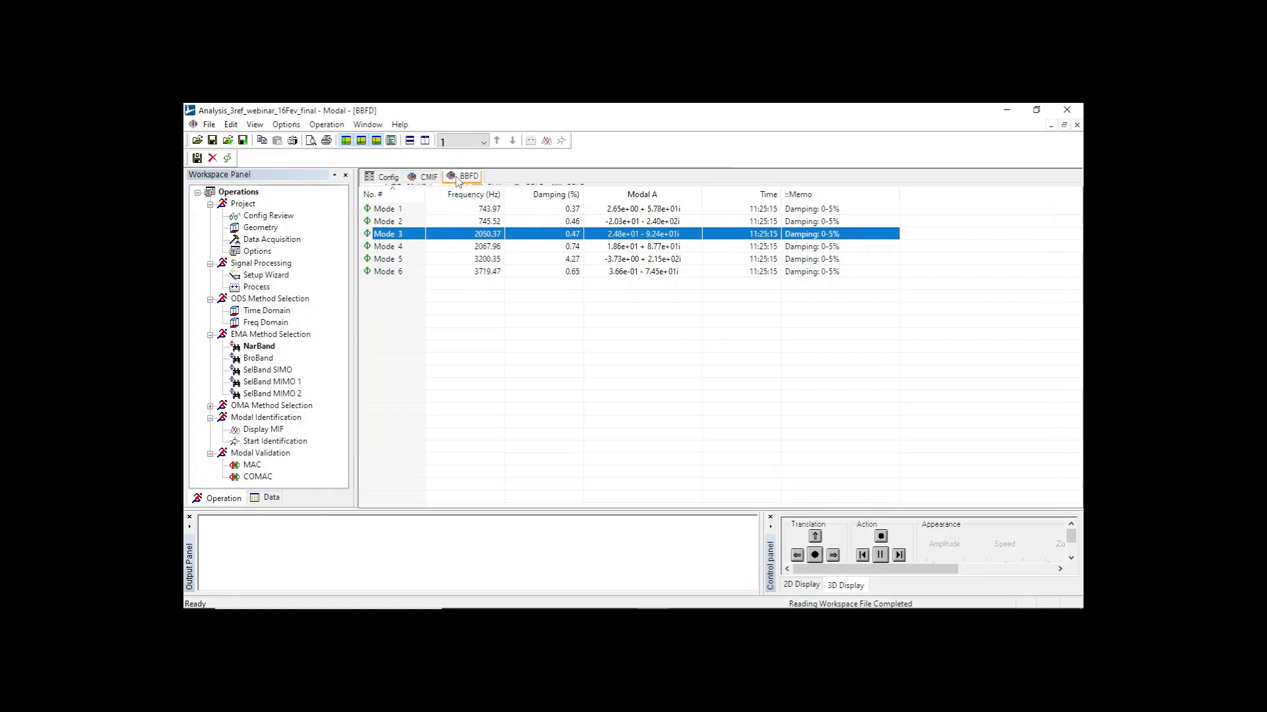
{"action": "left_click", "coordinate": [457, 250]}
{"action": "left_click", "coordinate": [426, 177]}
{"action": "right_click", "coordinate": [415, 249]}
{"action": "left_click", "coordinate": [436, 319]}
- Animate the BroBand Mode 4 shape from the BBFD mode list
{"action": "left_click", "coordinate": [462, 177]}
{"action": "right_click", "coordinate": [456, 251]}
{"action": "left_click", "coordinate": [481, 315]}
- Show the BroBand mode 4 shape in four views with node markers and node numbers, rotated in 3D
{"action": "double_click", "coordinate": [557, 343]}
{"action": "right_click", "coordinate": [910, 478]}
{"action": "left_click", "coordinate": [939, 430]}
{"action": "right_click", "coordinate": [958, 470]}
{"action": "left_click", "coordinate": [987, 434]}
{"action": "left_click_drag", "start_coordinate": [958, 484], "coordinate": [908, 501]}
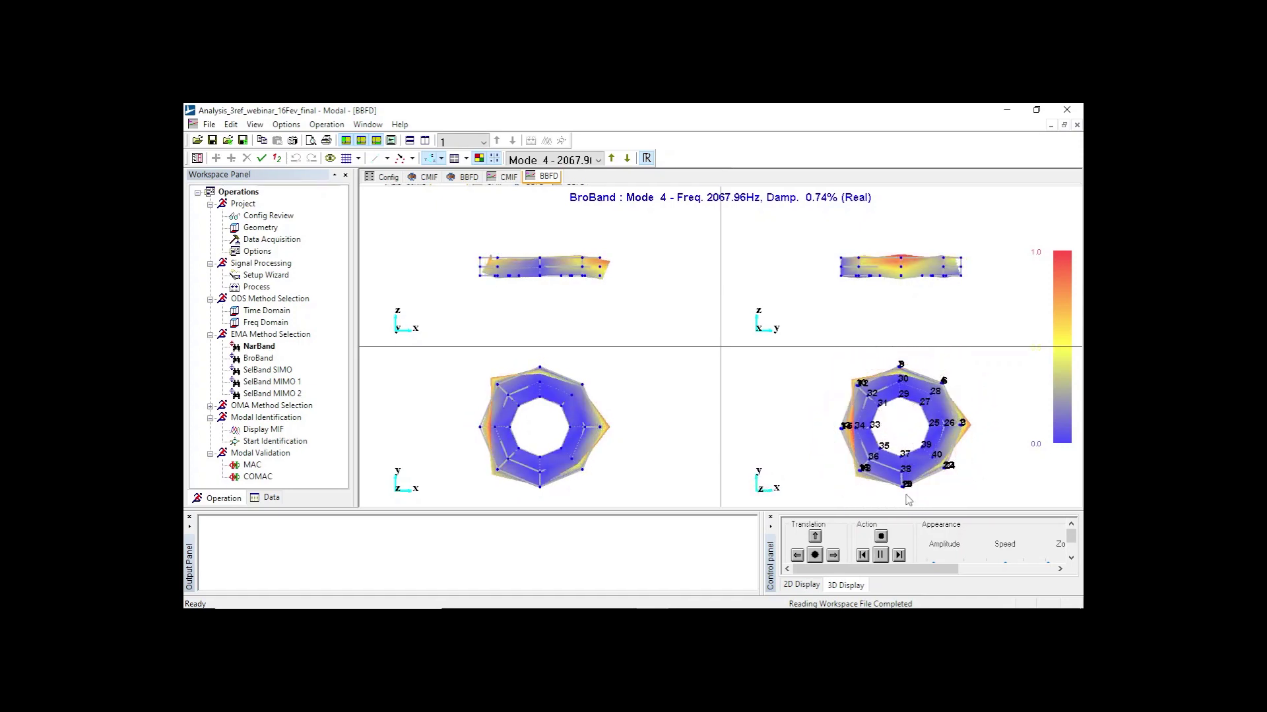
- Stop the NarBand mode 4 animation and rotate its 3D view to look from above
{"action": "left_click", "coordinate": [506, 177]}
{"action": "right_click", "coordinate": [502, 232]}
{"action": "left_click", "coordinate": [524, 256]}
{"action": "left_click_drag", "start_coordinate": [909, 465], "coordinate": [932, 483]}
- Add node markers and node numbers to the NarBand shape, rotate and pause it, then return to BroBand
{"action": "right_click", "coordinate": [932, 484]}
{"action": "left_click", "coordinate": [962, 434]}
{"action": "right_click", "coordinate": [988, 445]}
{"action": "left_click", "coordinate": [1014, 421]}
{"action": "left_click_drag", "start_coordinate": [921, 493], "coordinate": [896, 514]}
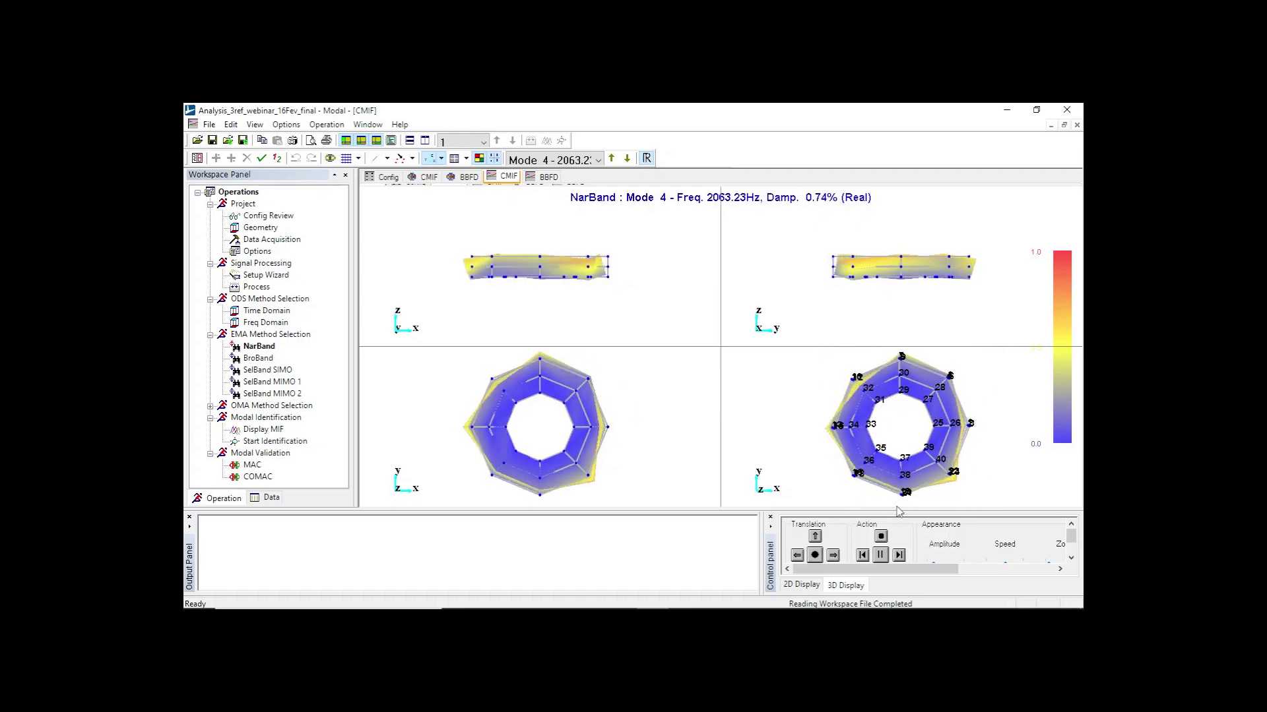
{"action": "left_click", "coordinate": [880, 555]}
{"action": "left_click", "coordinate": [545, 178]}
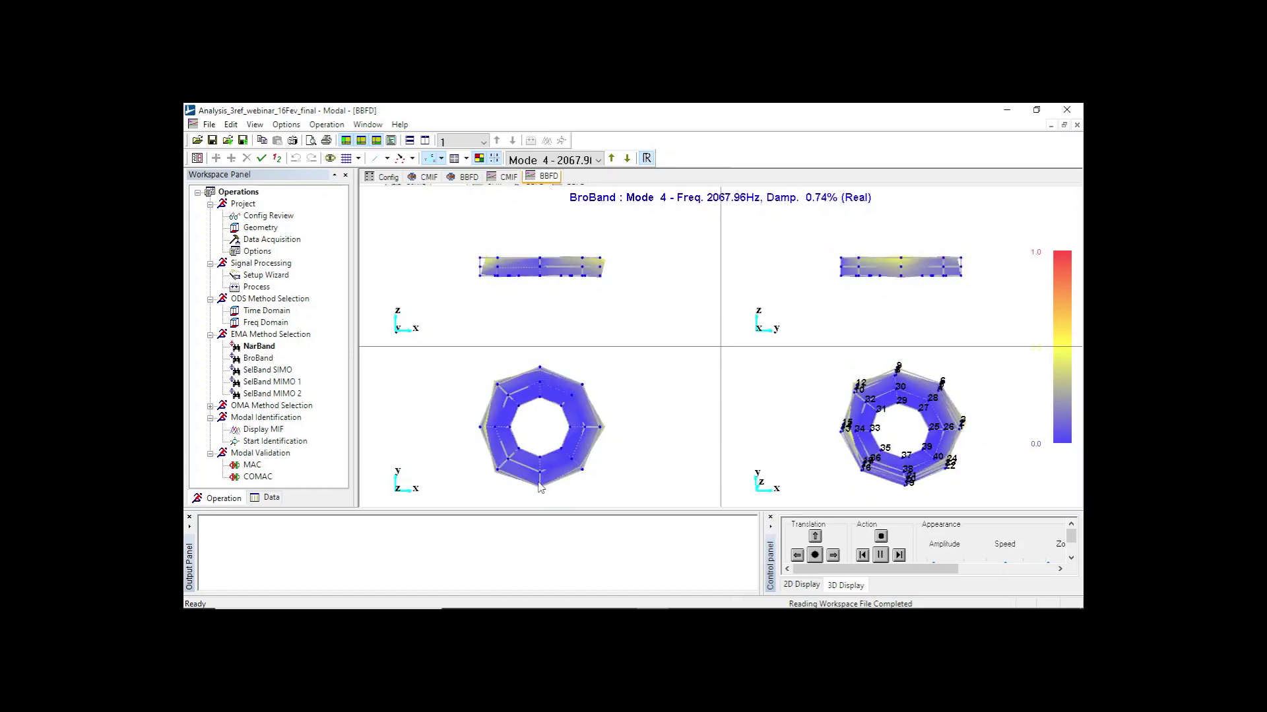